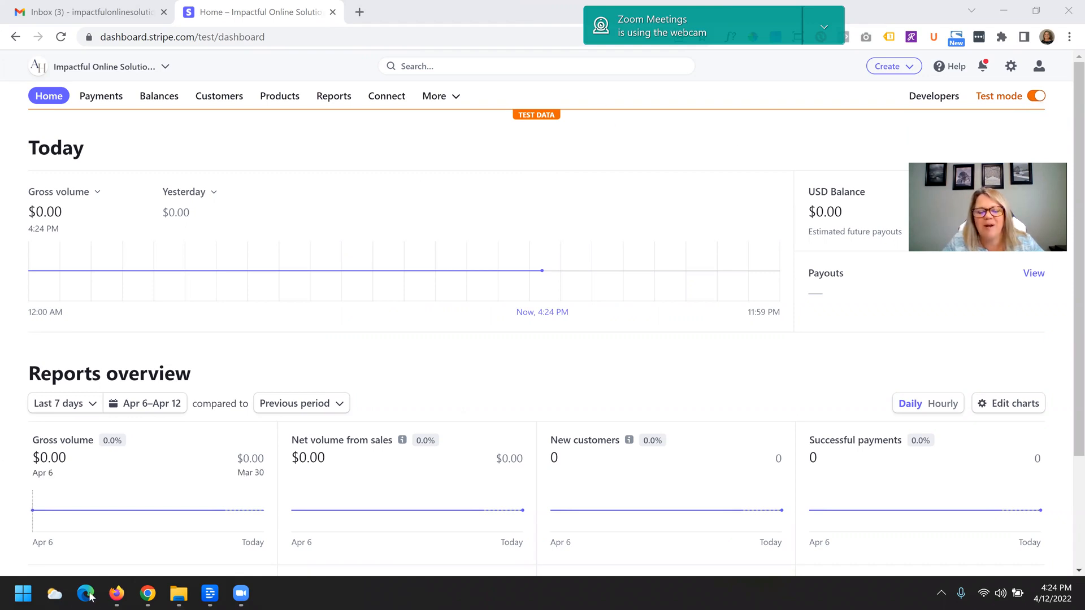
- Open the Invoices page under Payments and review the brand settings offered by the brand setup card
{"action": "left_click", "coordinate": [107, 97]}
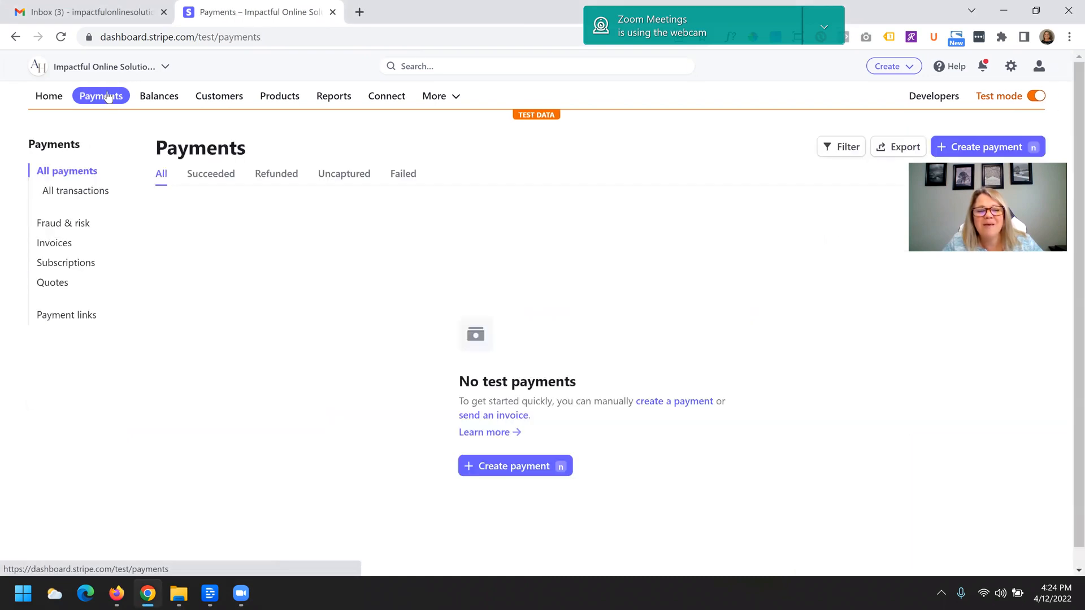
{"action": "left_click", "coordinate": [64, 243]}
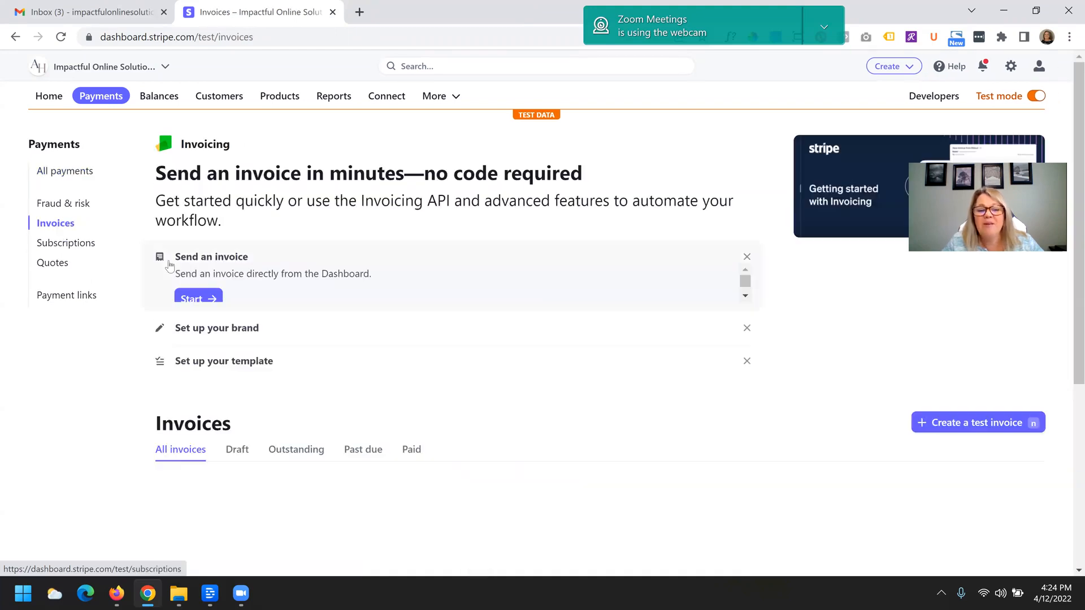
{"action": "left_click", "coordinate": [218, 341]}
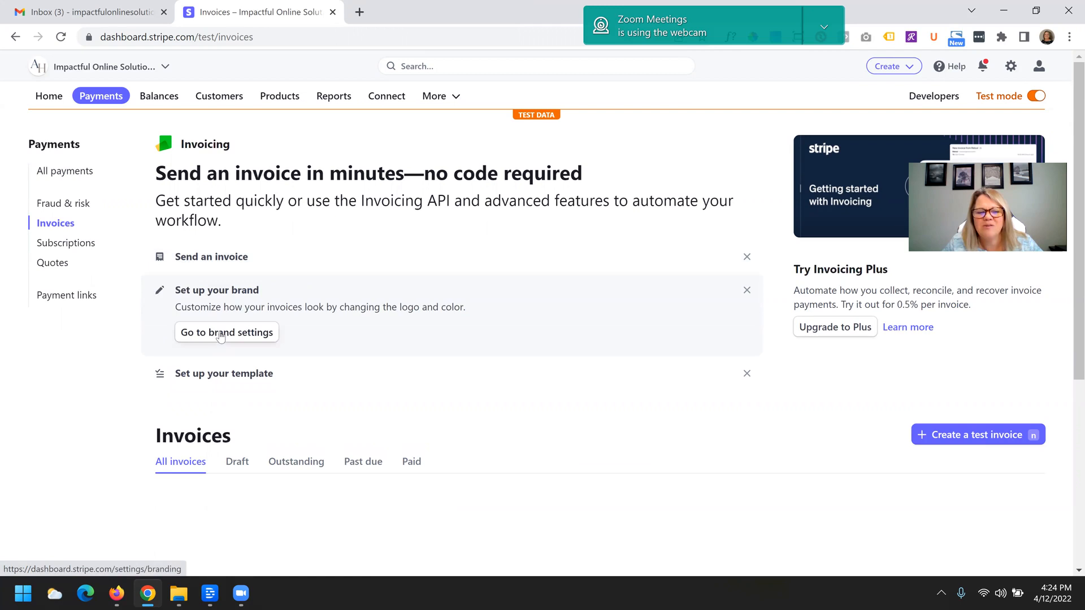
{"action": "left_click", "coordinate": [221, 334]}
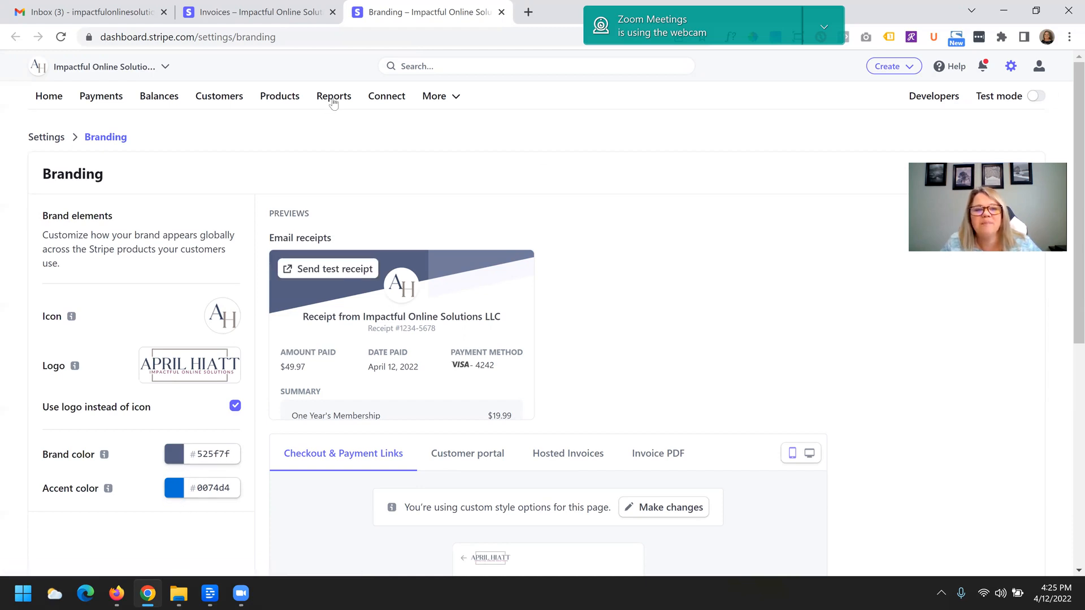
{"action": "left_click", "coordinate": [252, 16]}
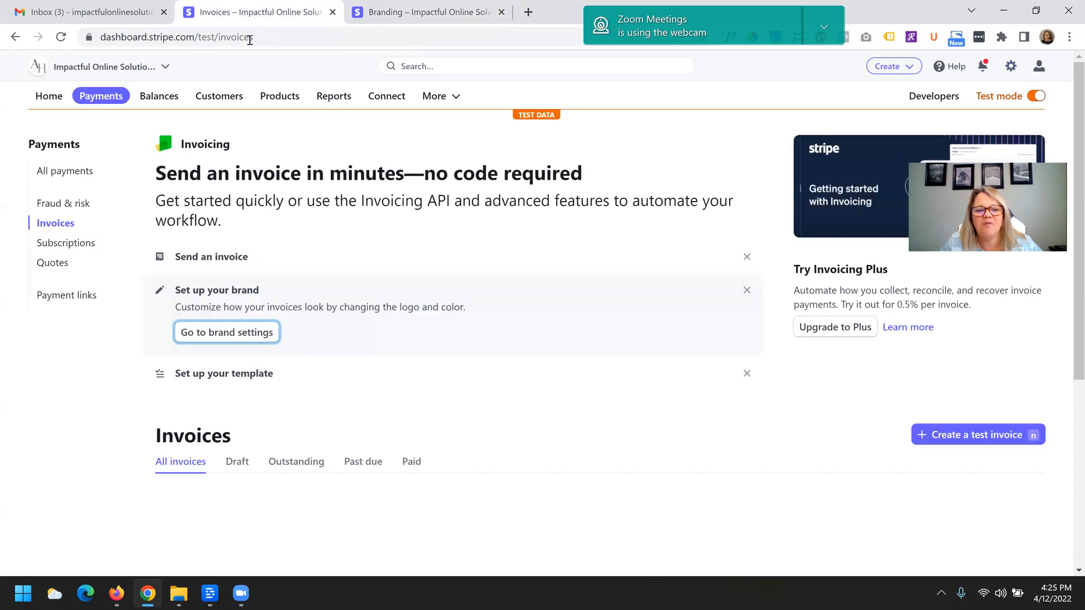
- Start a new test invoice and add a new customer by entering the customer's full name
{"action": "left_click", "coordinate": [250, 259]}
{"action": "left_click", "coordinate": [213, 303]}
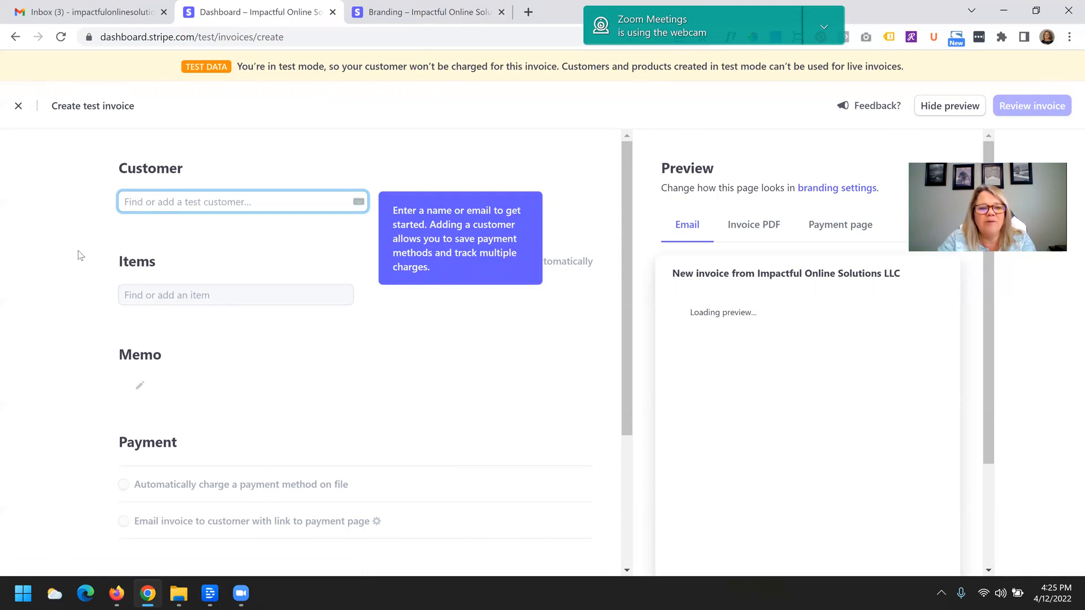
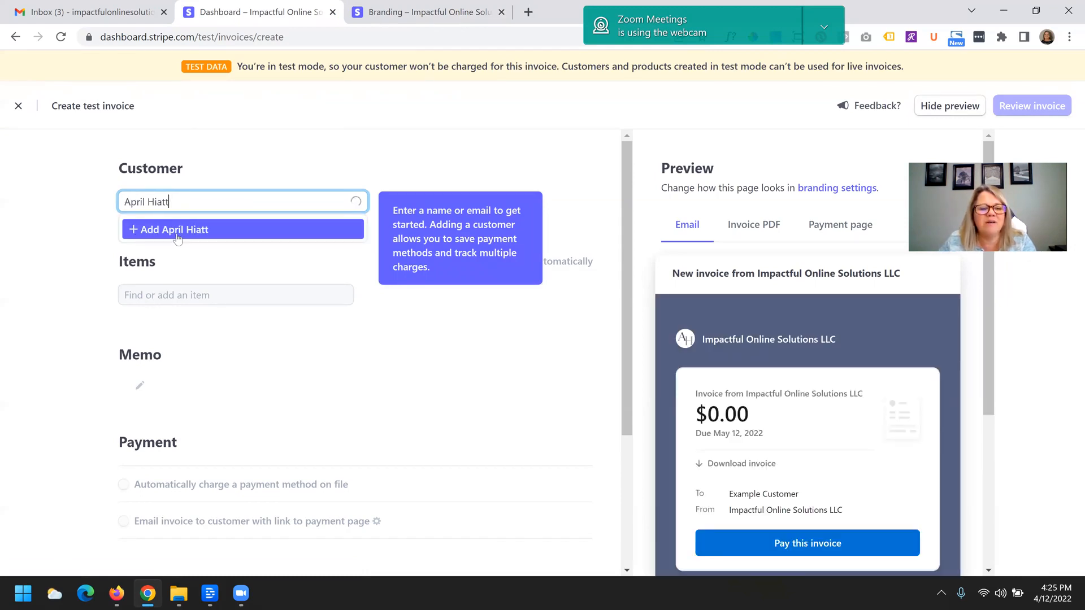
{"action": "left_click", "coordinate": [178, 231]}
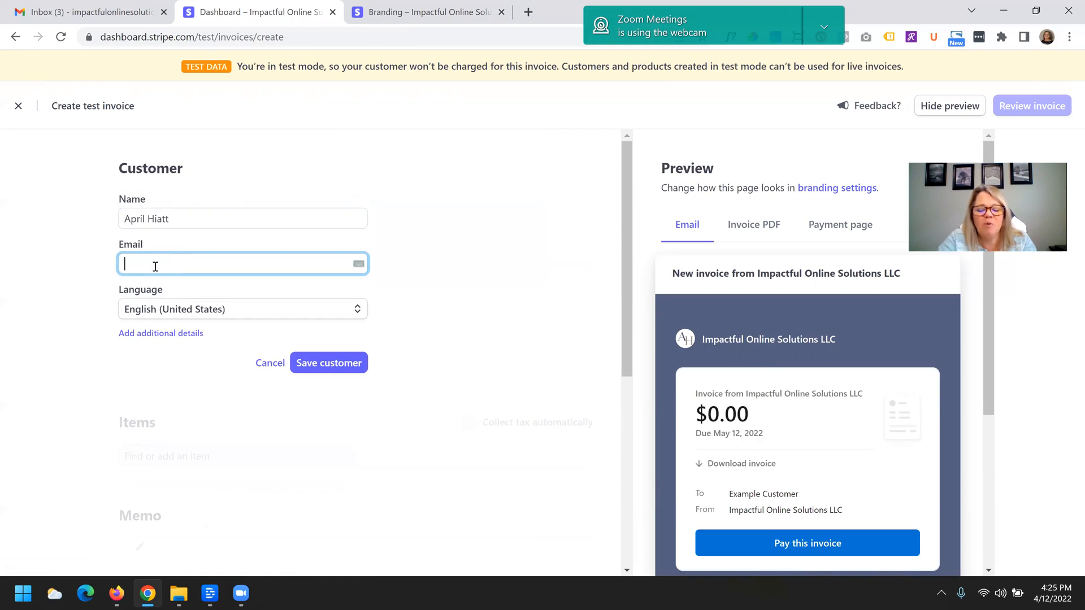
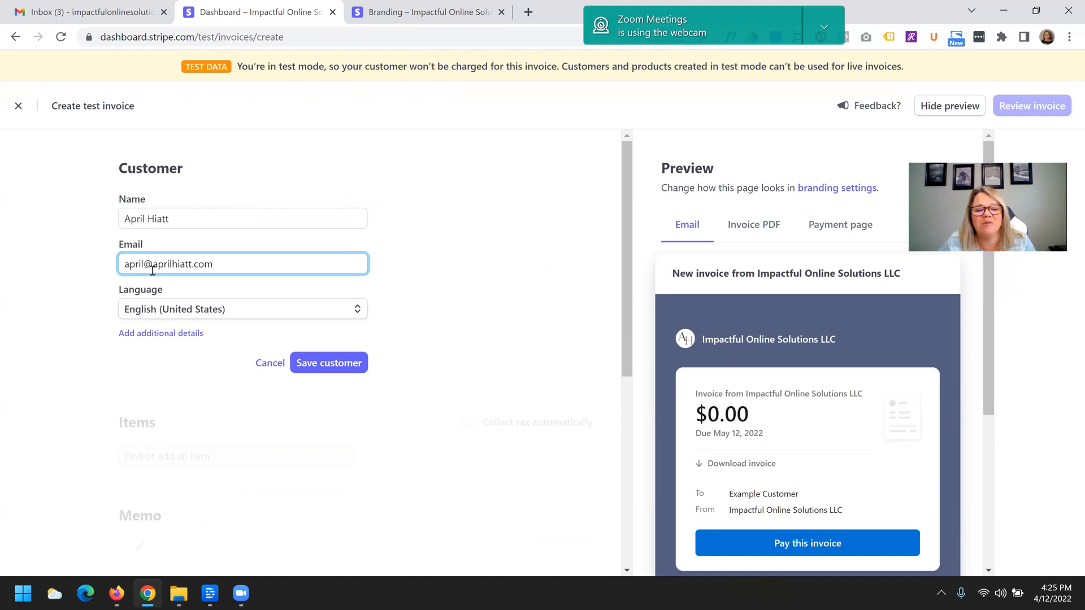
- Enter the customer's e-mail address and save the new customer
{"action": "left_click", "coordinate": [325, 370]}
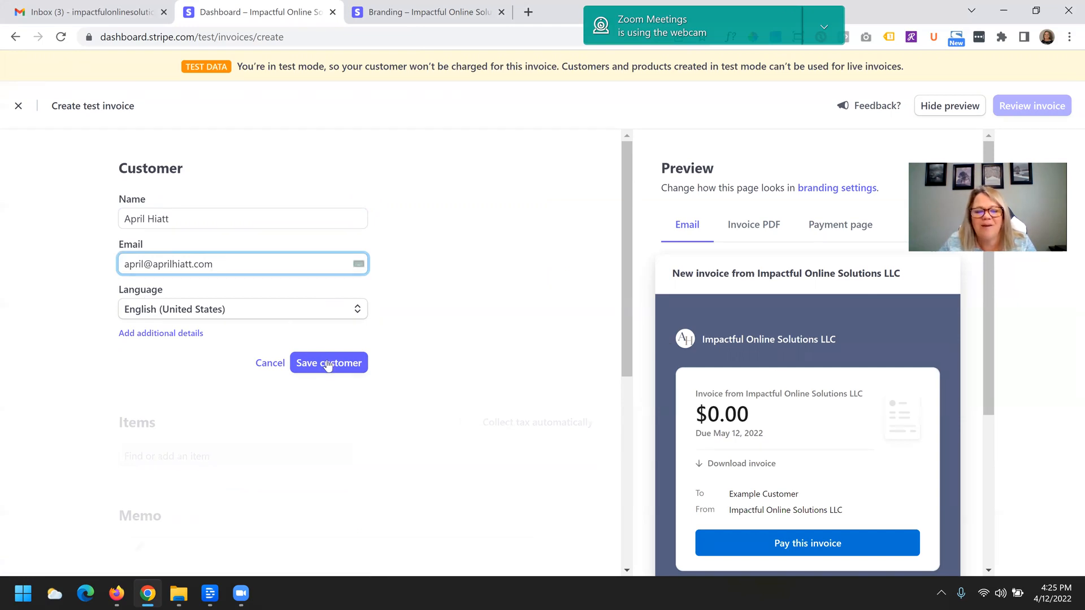
{"action": "left_click", "coordinate": [328, 363]}
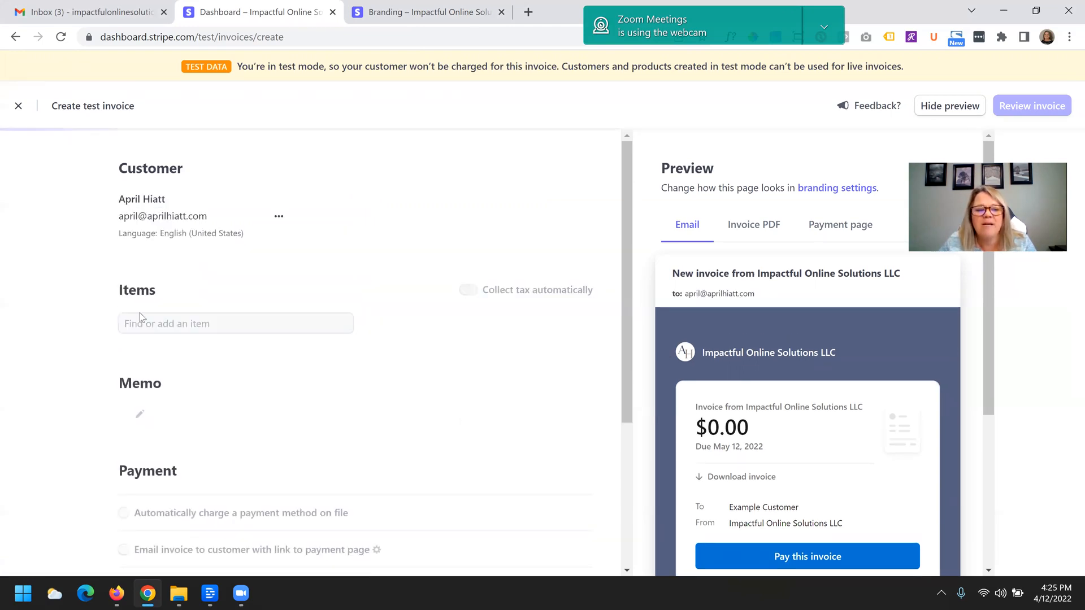
- Add an item by creating Coaching Session as a new product
{"action": "left_click", "coordinate": [177, 321]}
{"action": "type", "text": "Cia"}
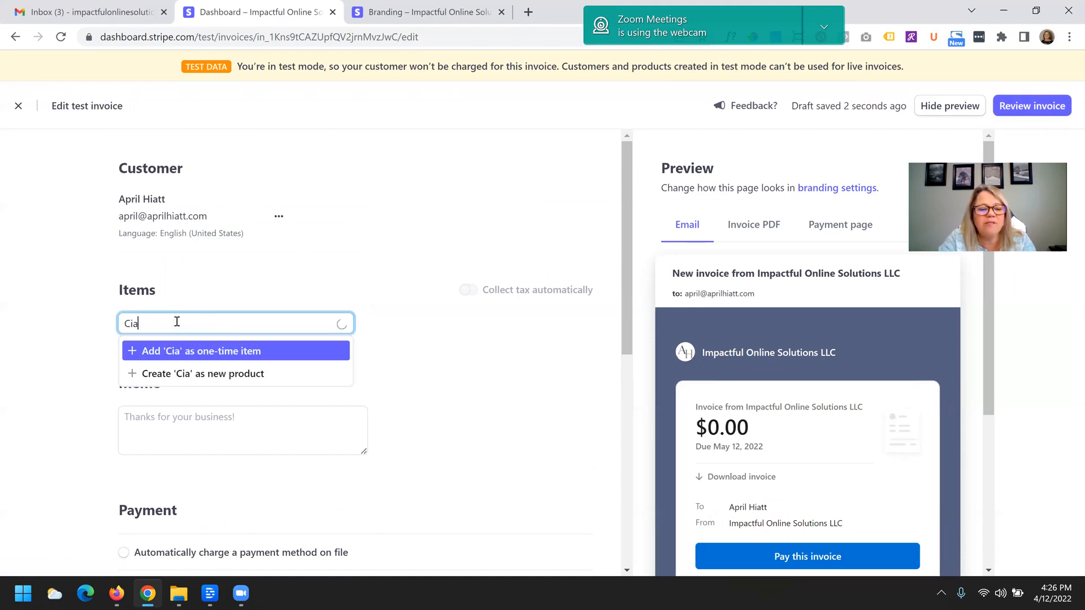
{"action": "key", "text": "BackSpace"}
{"action": "key", "text": "BackSpace"}
{"action": "key", "text": "BackSpace"}
{"action": "type", "text": "Coaching Session"}
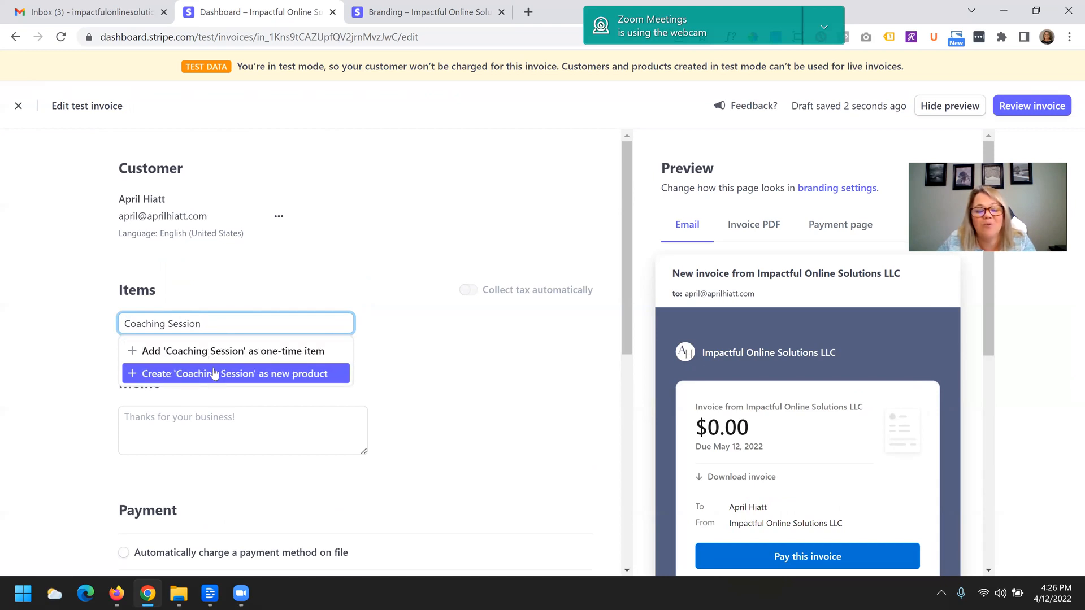
{"action": "left_click", "coordinate": [214, 374]}
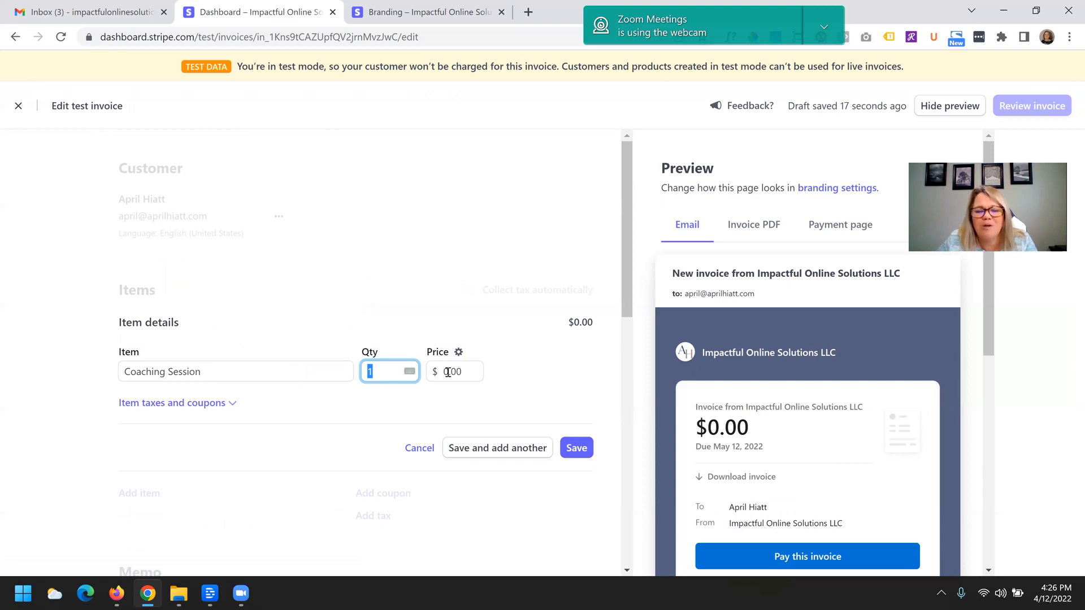
- Set the Coaching Session price to $75.00 with a quantity of 1
{"action": "left_click", "coordinate": [468, 369]}
{"action": "type", "text": "75"}
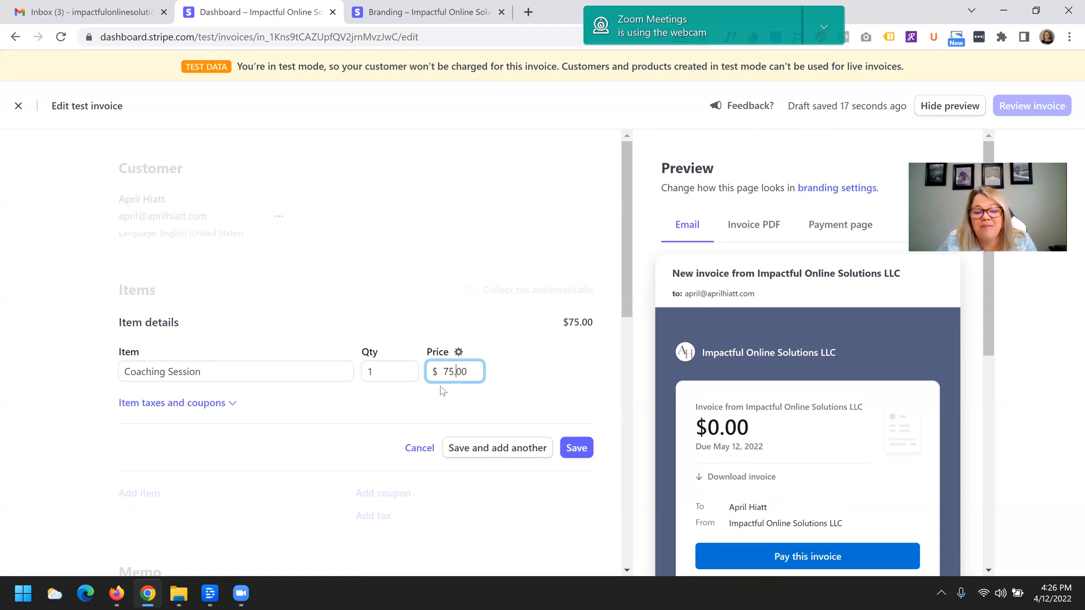
{"action": "left_click", "coordinate": [368, 371]}
{"action": "type", "text": "2"}
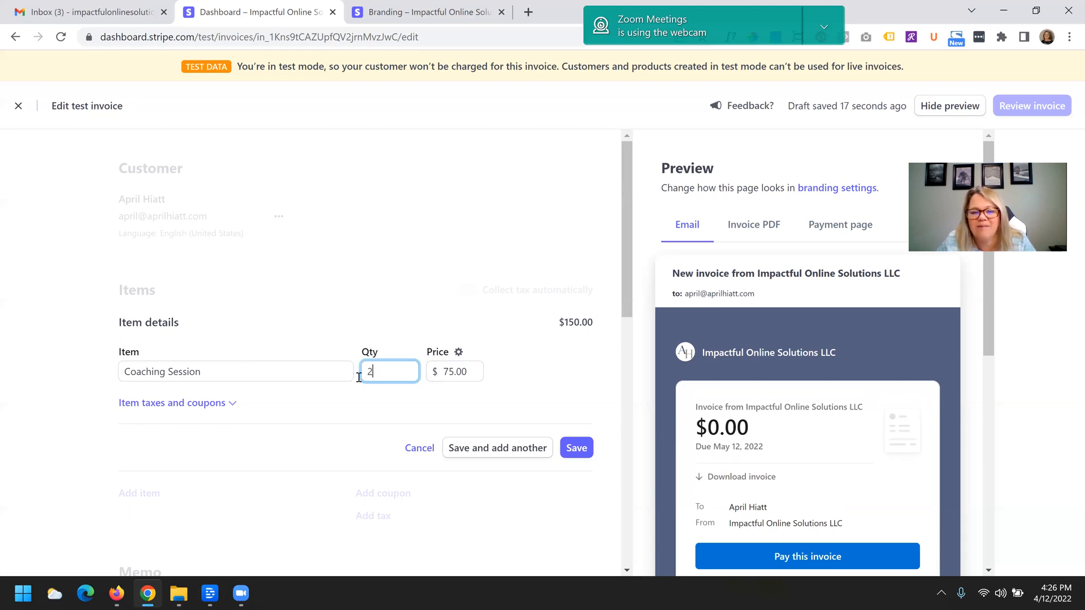
{"action": "left_click_drag", "start_coordinate": [382, 374], "coordinate": [341, 378]}
{"action": "type", "text": "1"}
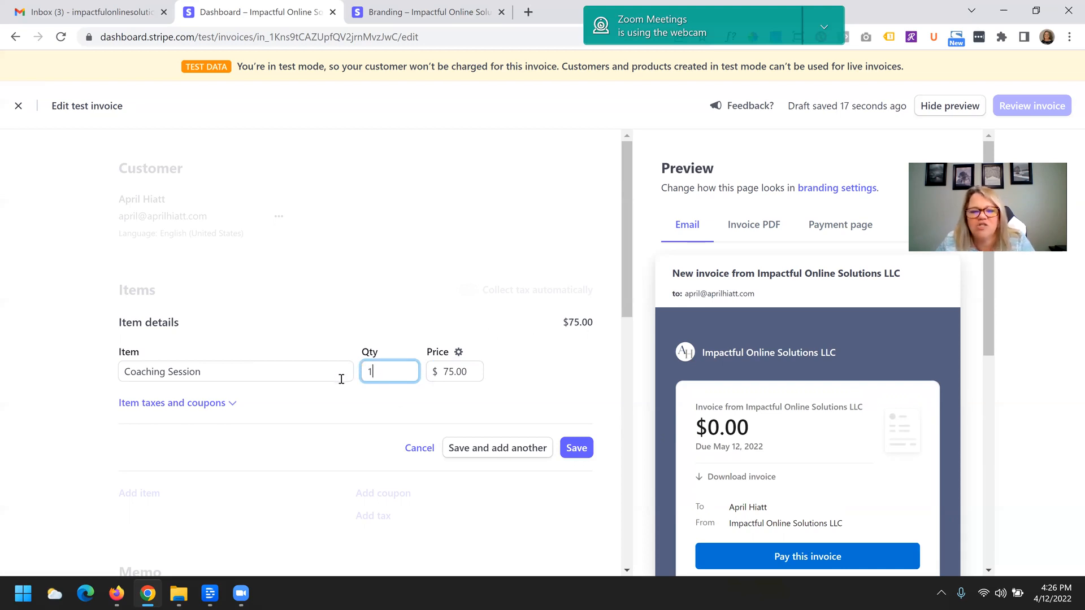
- Check the item tax rate and coupon options, then save the Coaching Session line item
{"action": "left_click", "coordinate": [233, 404]}
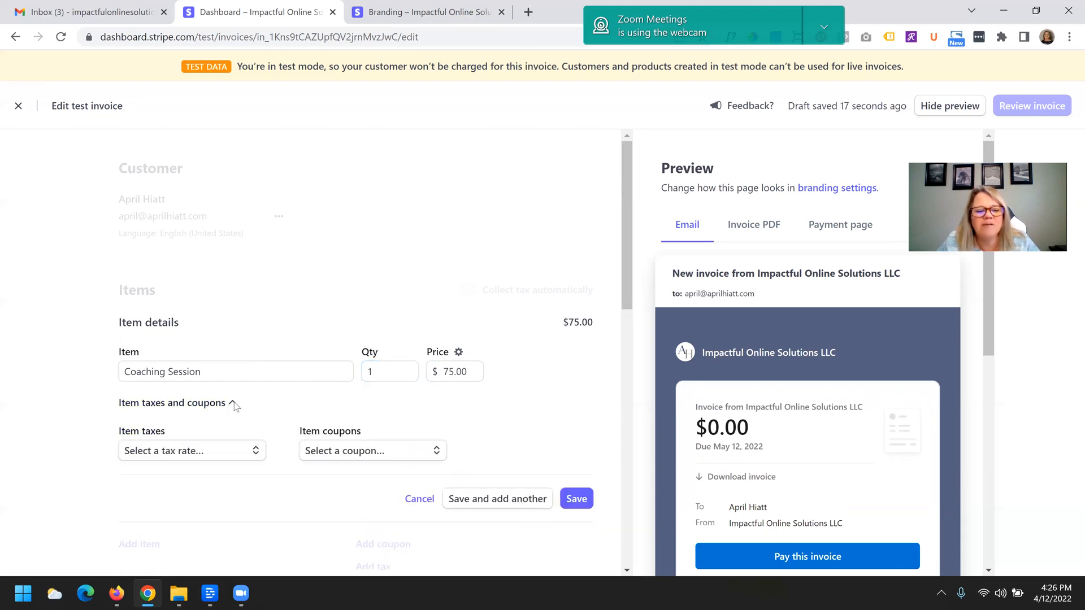
{"action": "scroll", "coordinate": [215, 395], "scroll_direction": "down", "scroll_amount": 1}
{"action": "left_click", "coordinate": [204, 384]}
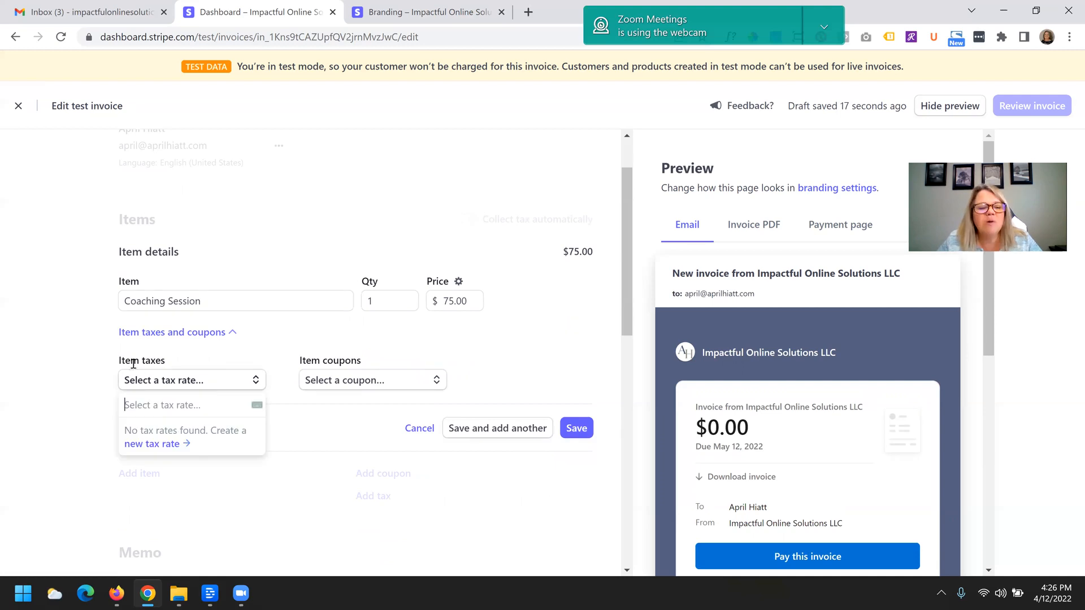
{"action": "left_click", "coordinate": [161, 381]}
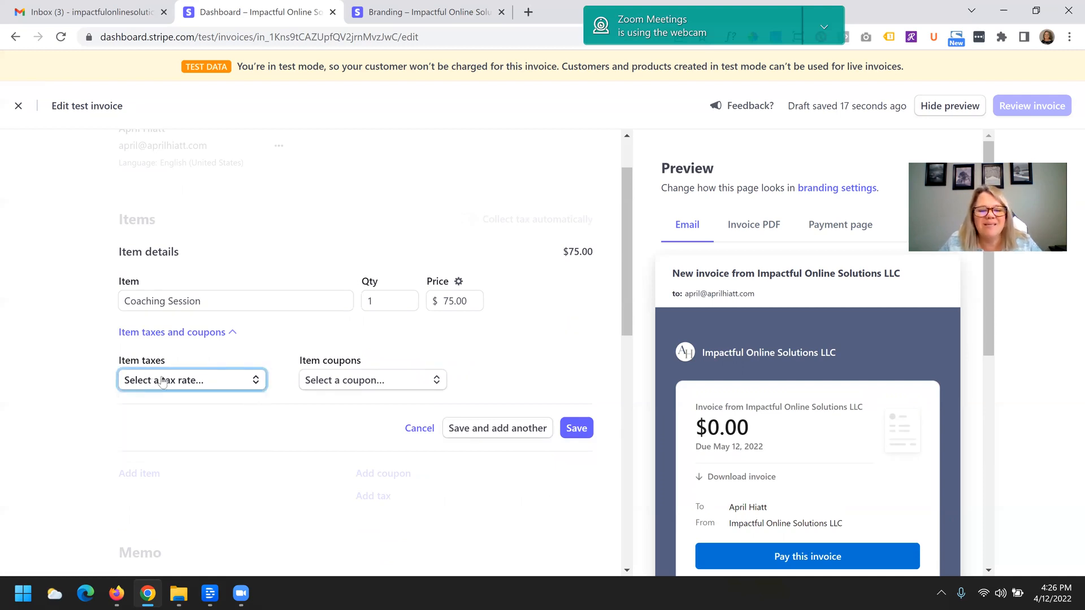
{"action": "left_click", "coordinate": [338, 385]}
{"action": "left_click", "coordinate": [338, 386]}
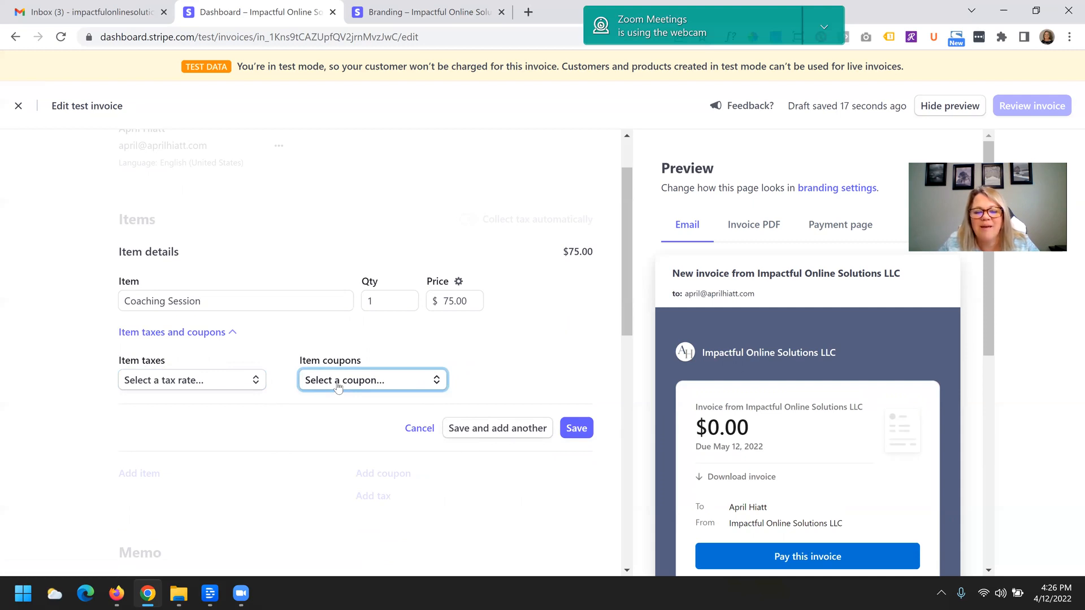
{"action": "scroll", "coordinate": [333, 433], "scroll_direction": "down", "scroll_amount": 6}
{"action": "scroll", "coordinate": [450, 426], "scroll_direction": "up", "scroll_amount": 6}
{"action": "left_click", "coordinate": [575, 429]}
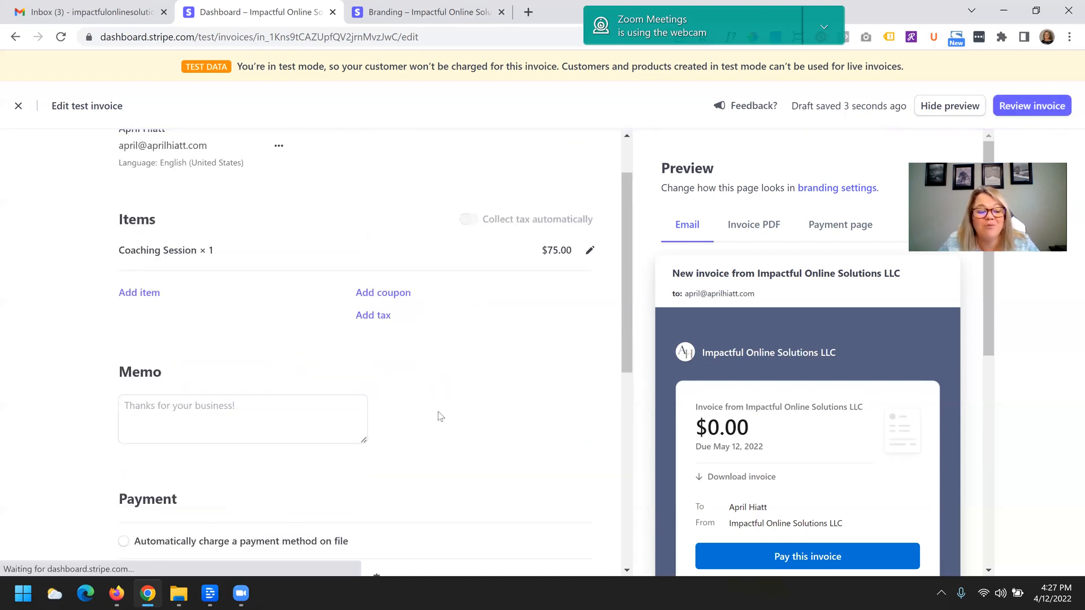
- Set the invoice due date to 14 days
{"action": "scroll", "coordinate": [374, 401], "scroll_direction": "down", "scroll_amount": 4}
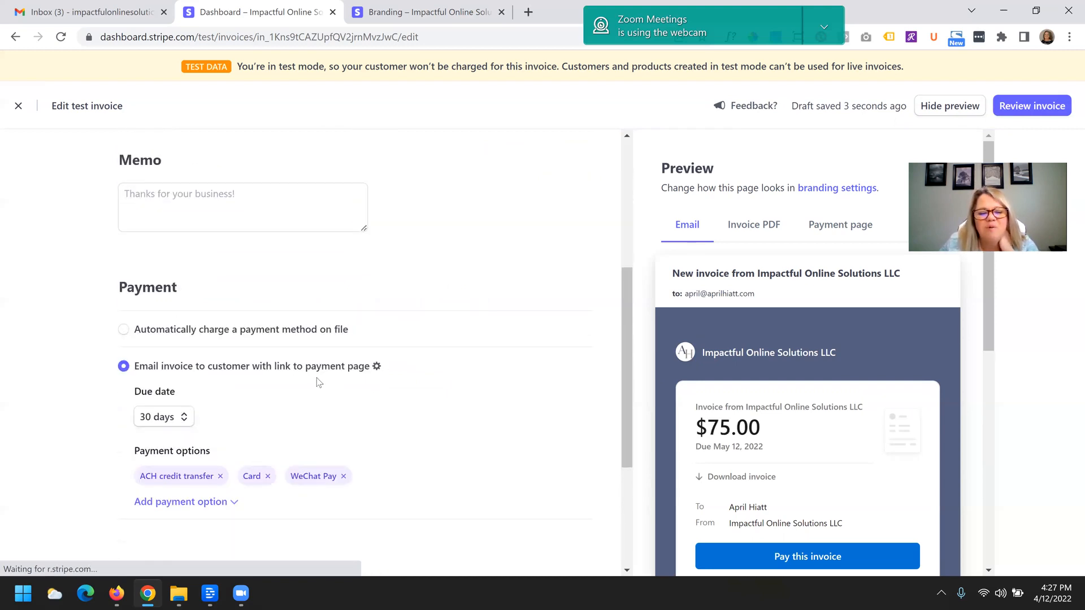
{"action": "left_click", "coordinate": [185, 418]}
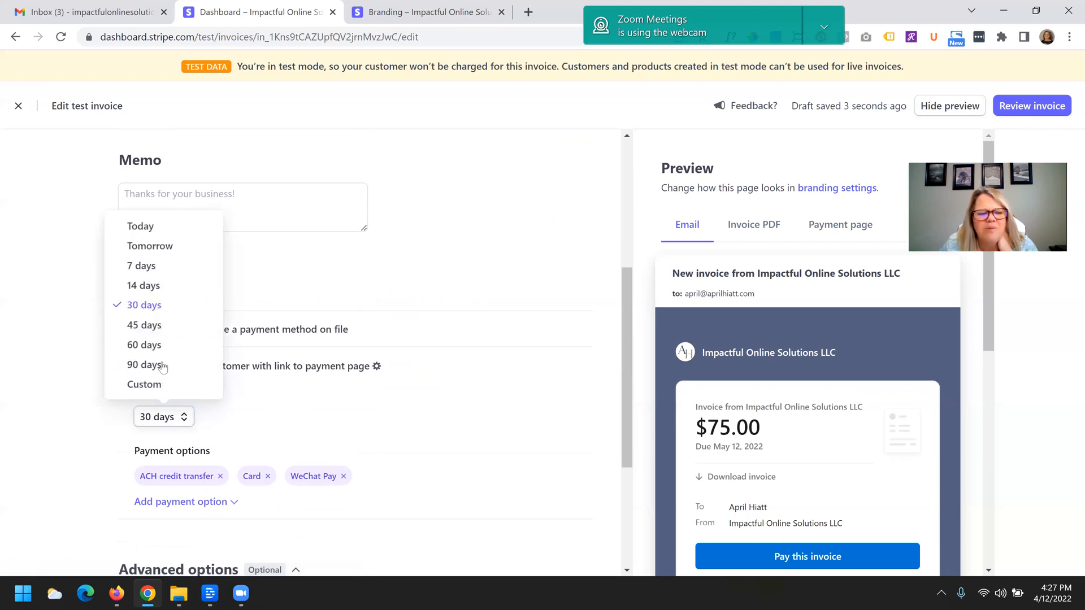
{"action": "left_click", "coordinate": [150, 285]}
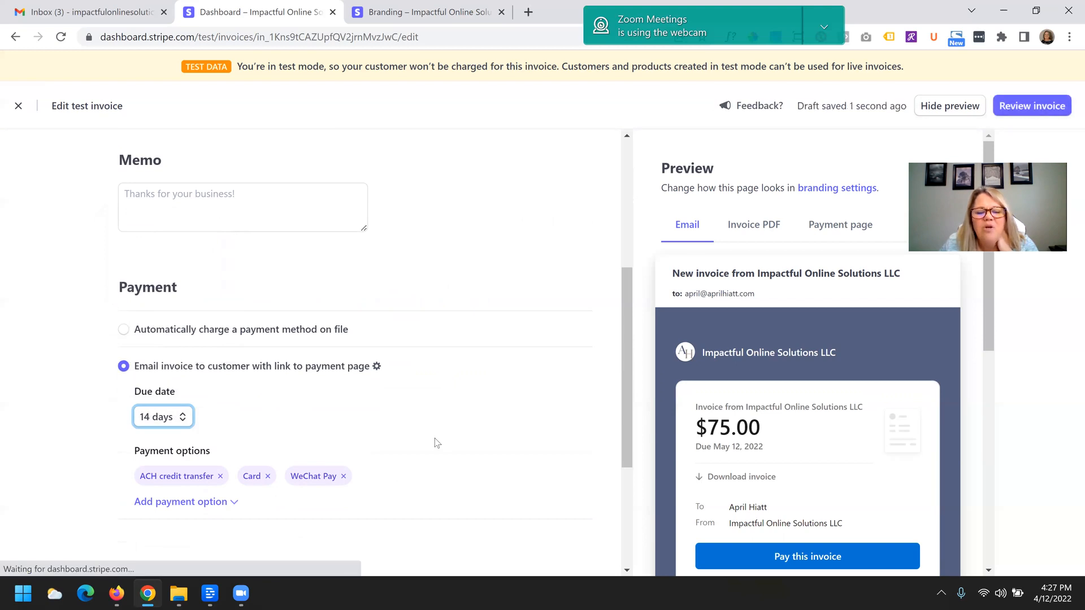
- Add ACH direct debit as an additional payment option
{"action": "scroll", "coordinate": [437, 442], "scroll_direction": "down", "scroll_amount": 1}
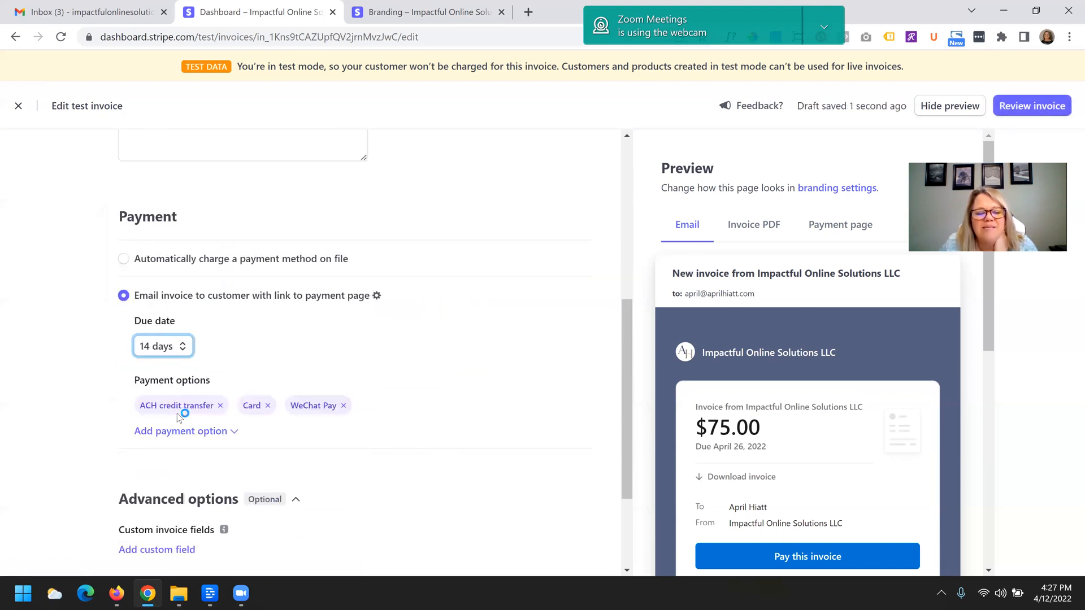
{"action": "left_click", "coordinate": [234, 431]}
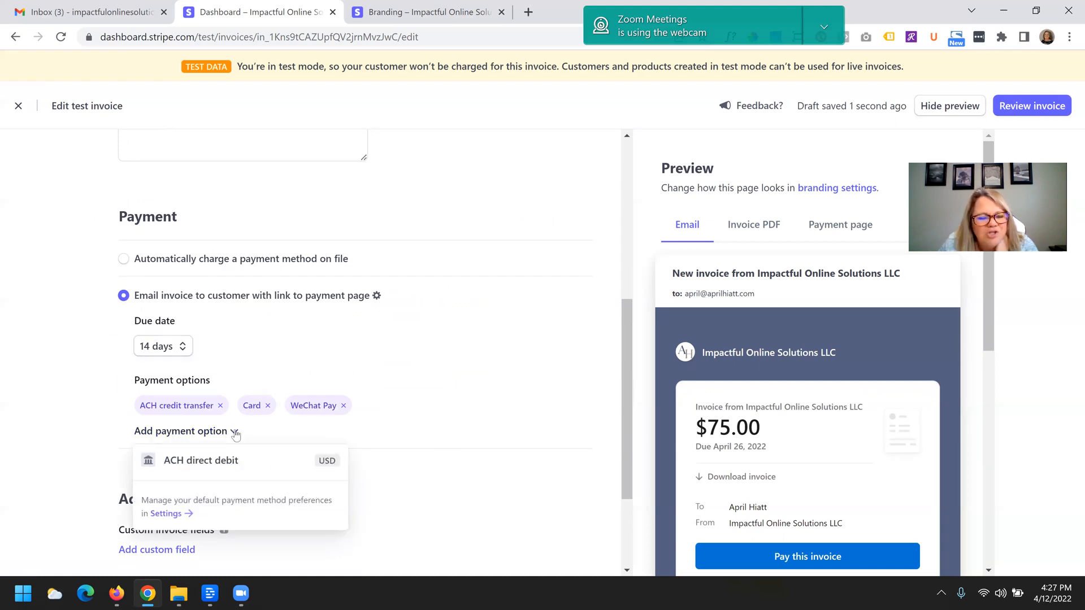
{"action": "left_click", "coordinate": [222, 461]}
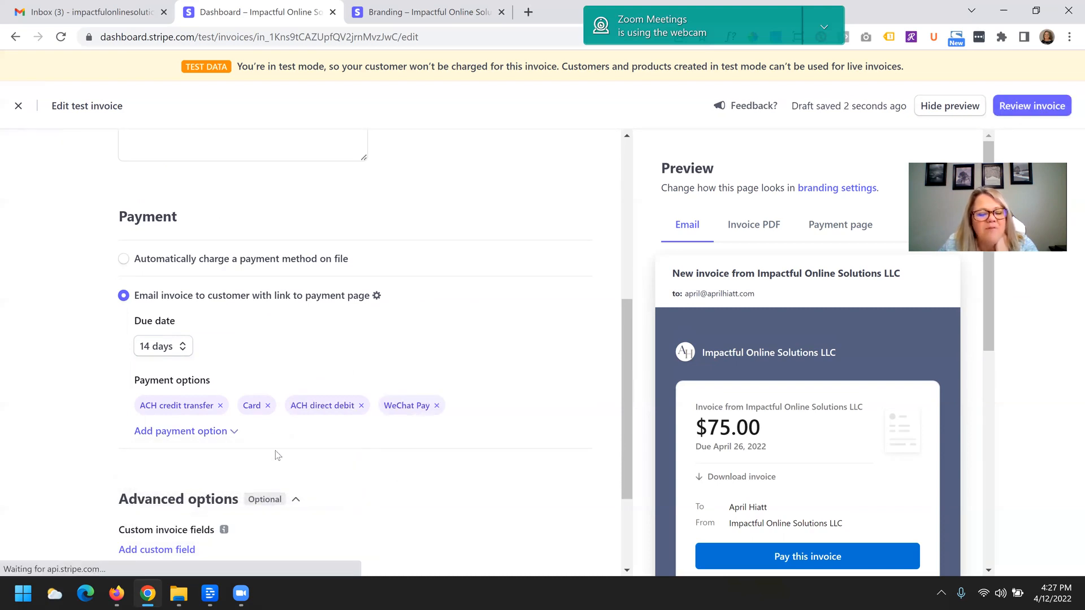
- Scroll through the invoice form and the email preview to review the invoice
{"action": "scroll", "coordinate": [272, 323], "scroll_direction": "up", "scroll_amount": 2}
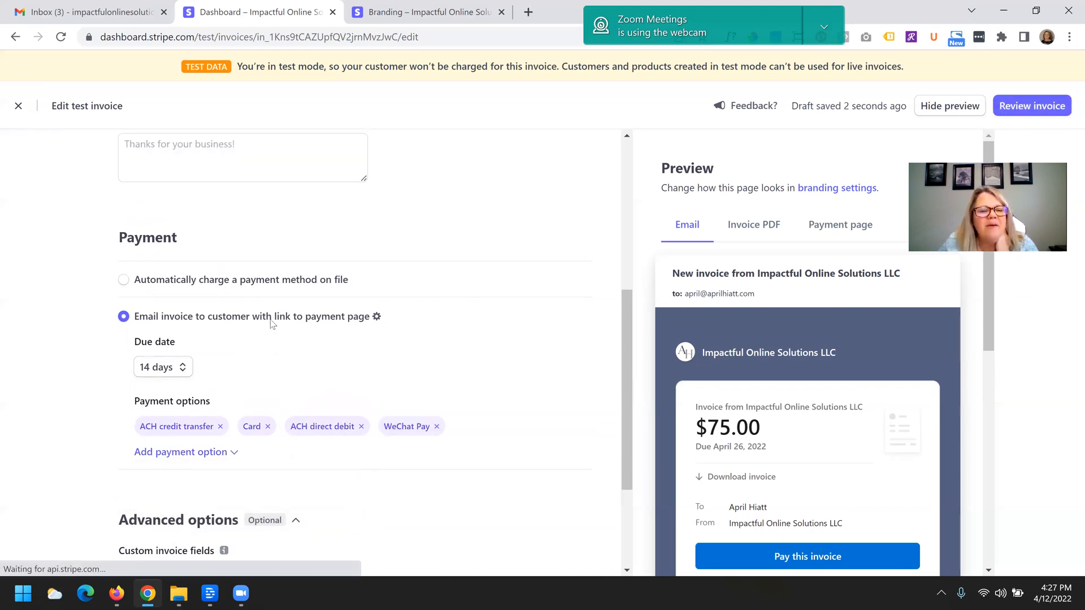
{"action": "scroll", "coordinate": [286, 367], "scroll_direction": "down", "scroll_amount": 1}
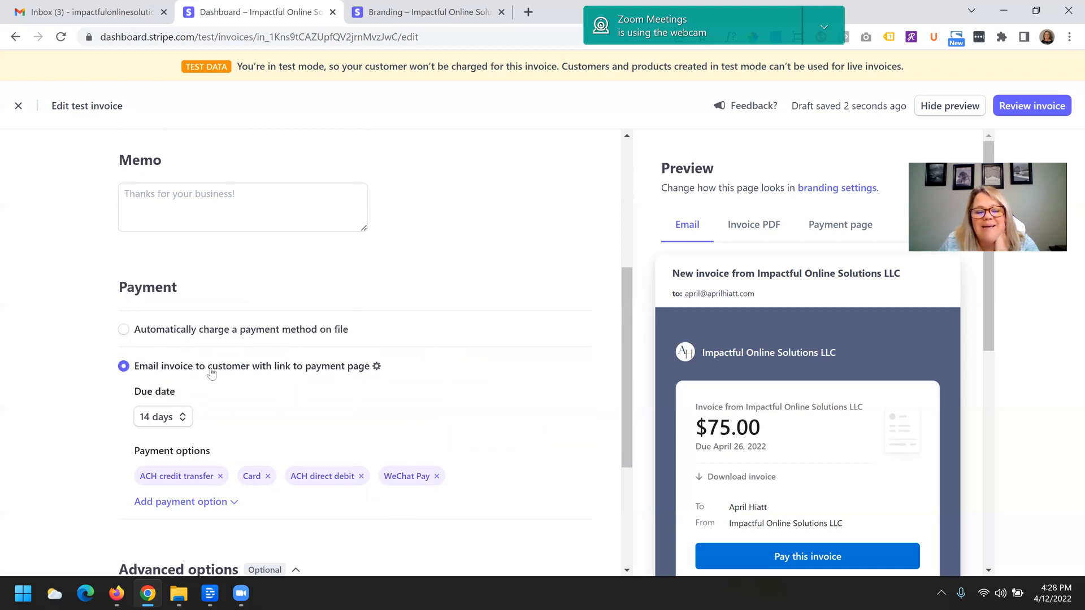
{"action": "scroll", "coordinate": [261, 395], "scroll_direction": "down", "scroll_amount": 4}
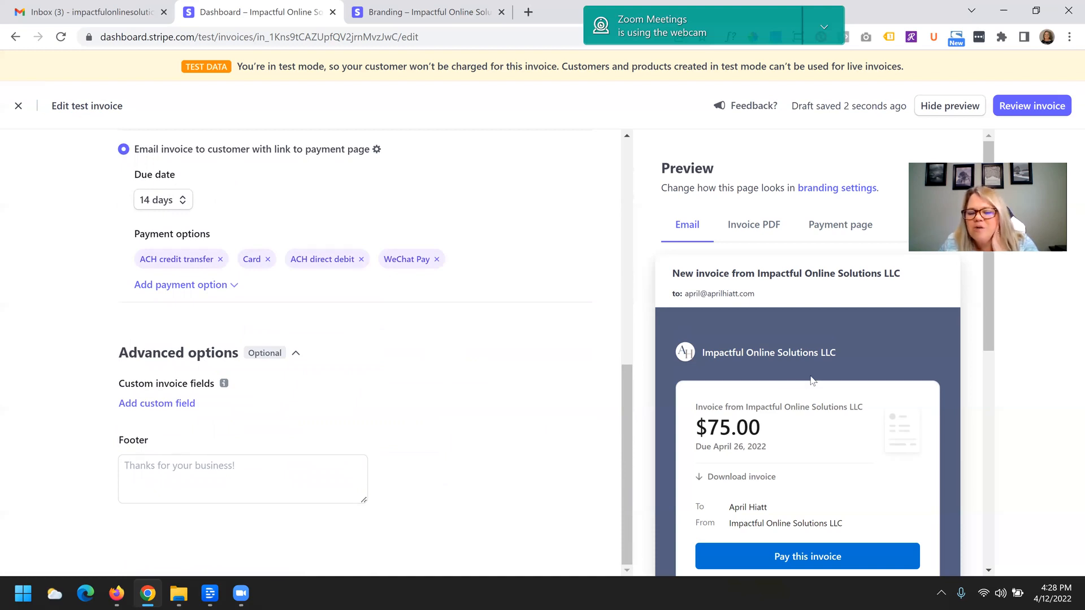
{"action": "scroll", "coordinate": [813, 378], "scroll_direction": "down", "scroll_amount": 2}
{"action": "scroll", "coordinate": [819, 362], "scroll_direction": "up", "scroll_amount": 1}
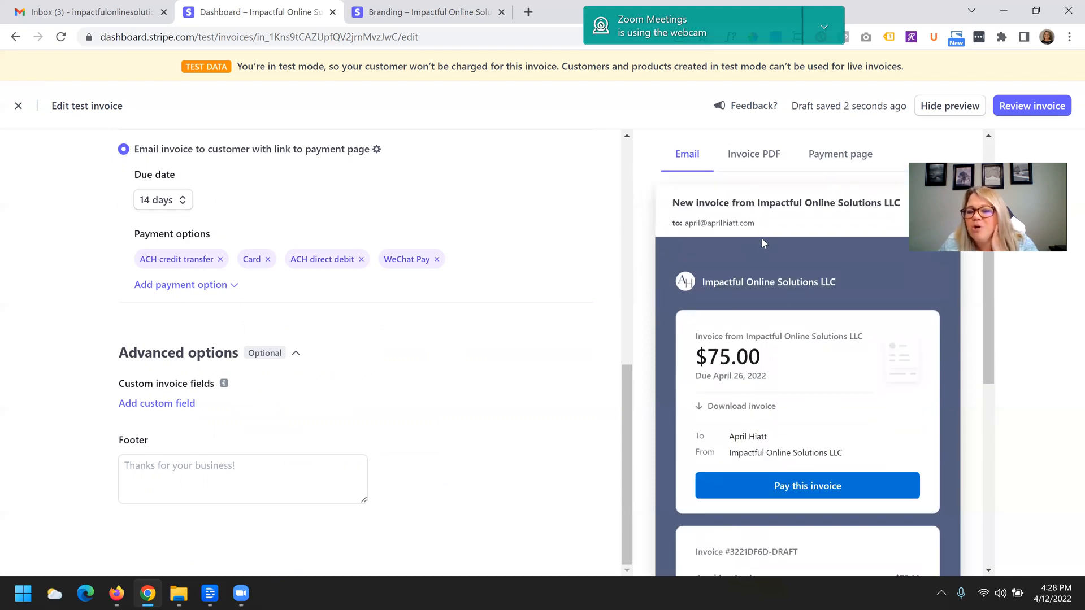
{"action": "scroll", "coordinate": [762, 242], "scroll_direction": "up", "scroll_amount": 2}
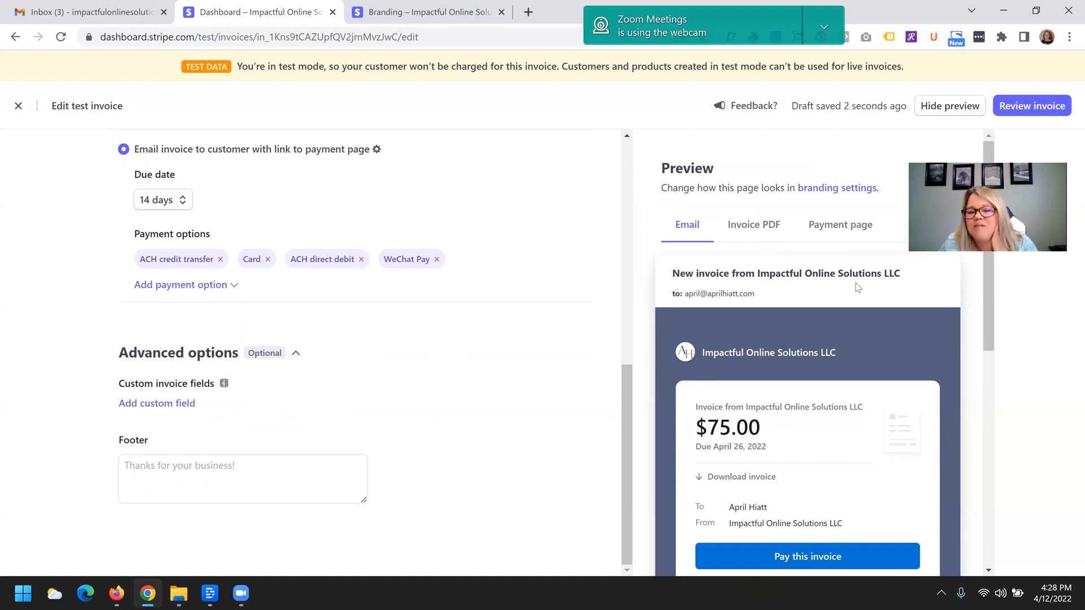
{"action": "scroll", "coordinate": [708, 253], "scroll_direction": "down", "scroll_amount": 2}
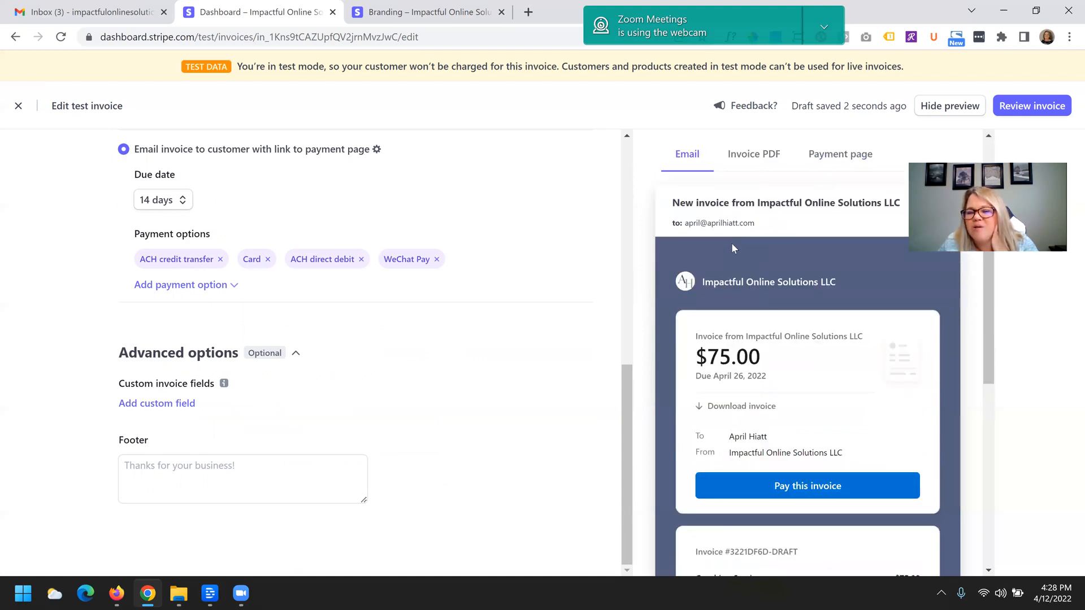
{"action": "scroll", "coordinate": [732, 248], "scroll_direction": "down", "scroll_amount": 1}
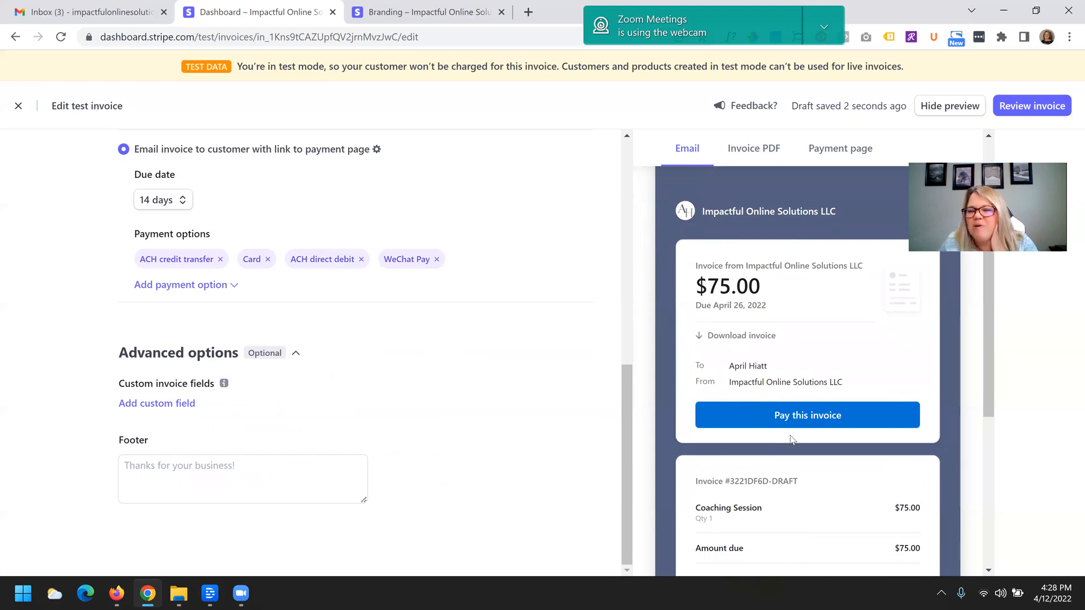
- Review the invoice's email preview and then its Invoice PDF preview
{"action": "scroll", "coordinate": [791, 440], "scroll_direction": "down", "scroll_amount": 5}
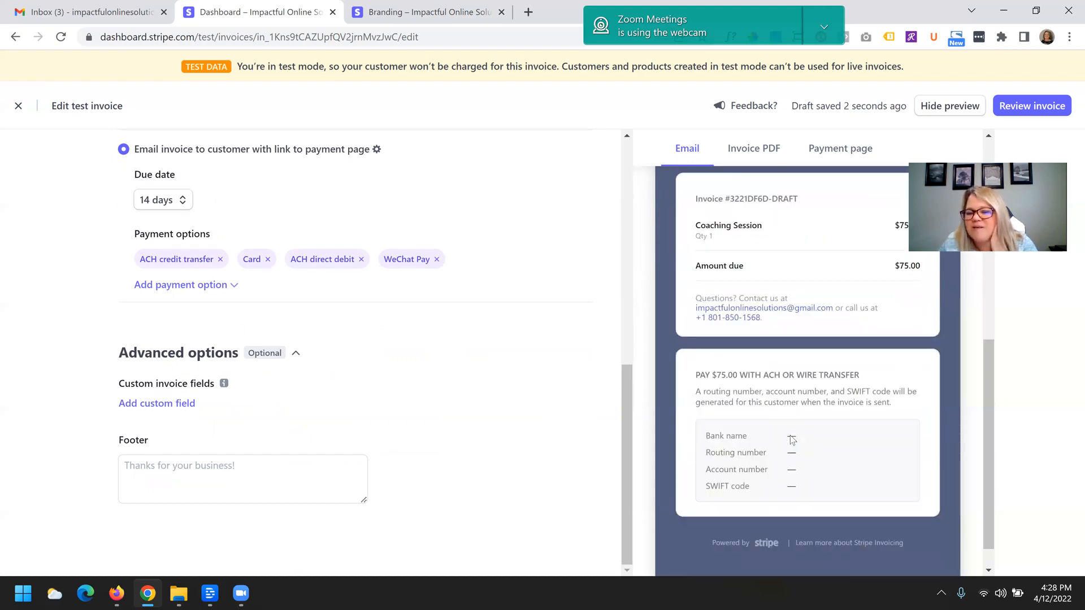
{"action": "scroll", "coordinate": [789, 436], "scroll_direction": "up", "scroll_amount": 3}
{"action": "scroll", "coordinate": [789, 437], "scroll_direction": "down", "scroll_amount": 3}
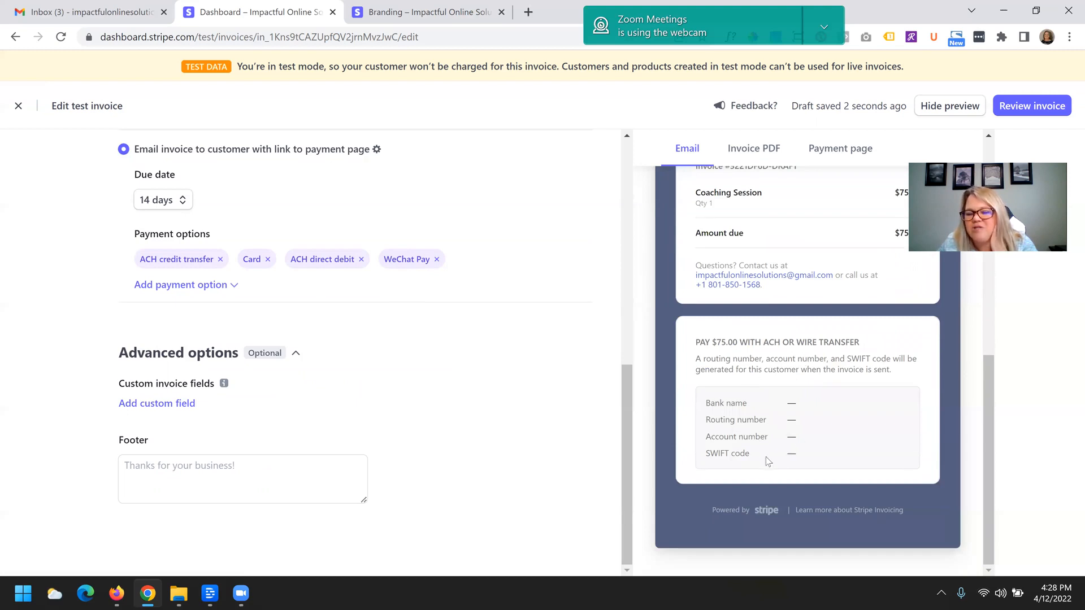
{"action": "scroll", "coordinate": [766, 456], "scroll_direction": "up", "scroll_amount": 10}
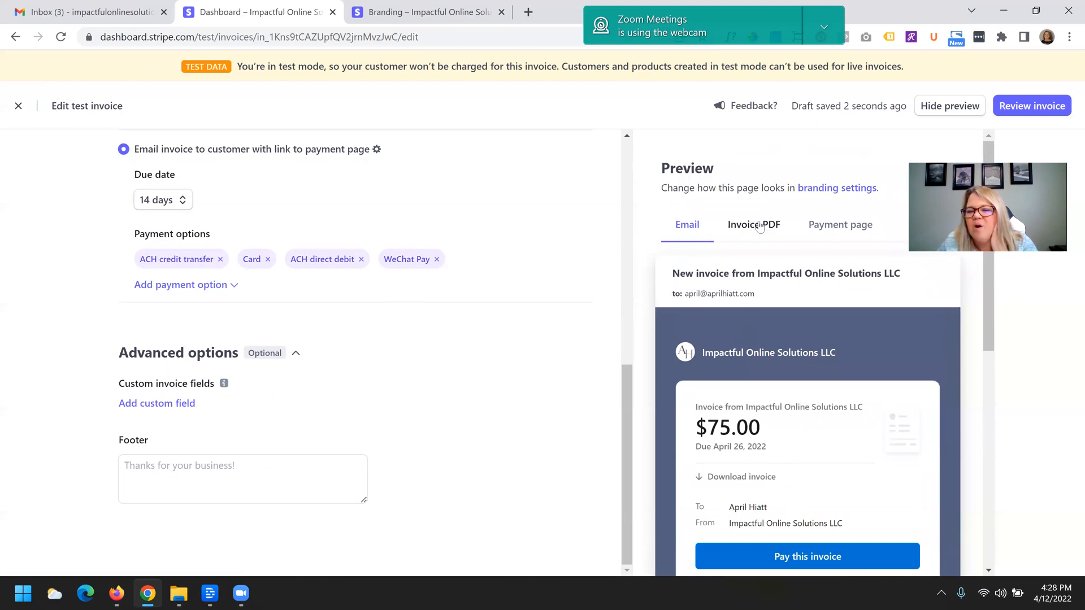
{"action": "left_click", "coordinate": [759, 227]}
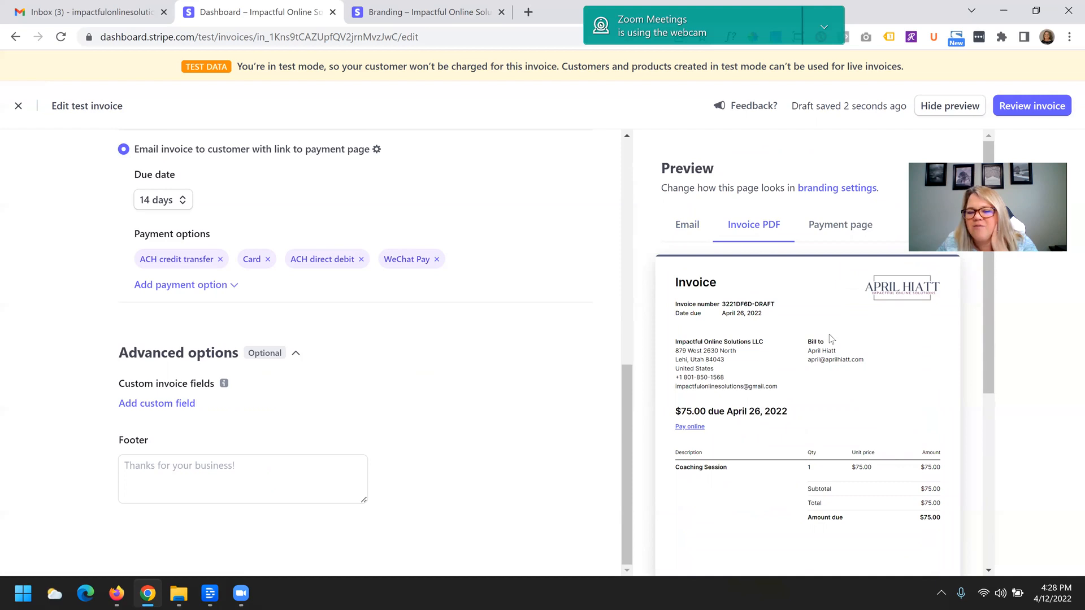
{"action": "scroll", "coordinate": [831, 339], "scroll_direction": "down", "scroll_amount": 5}
{"action": "scroll", "coordinate": [774, 430], "scroll_direction": "up", "scroll_amount": 5}
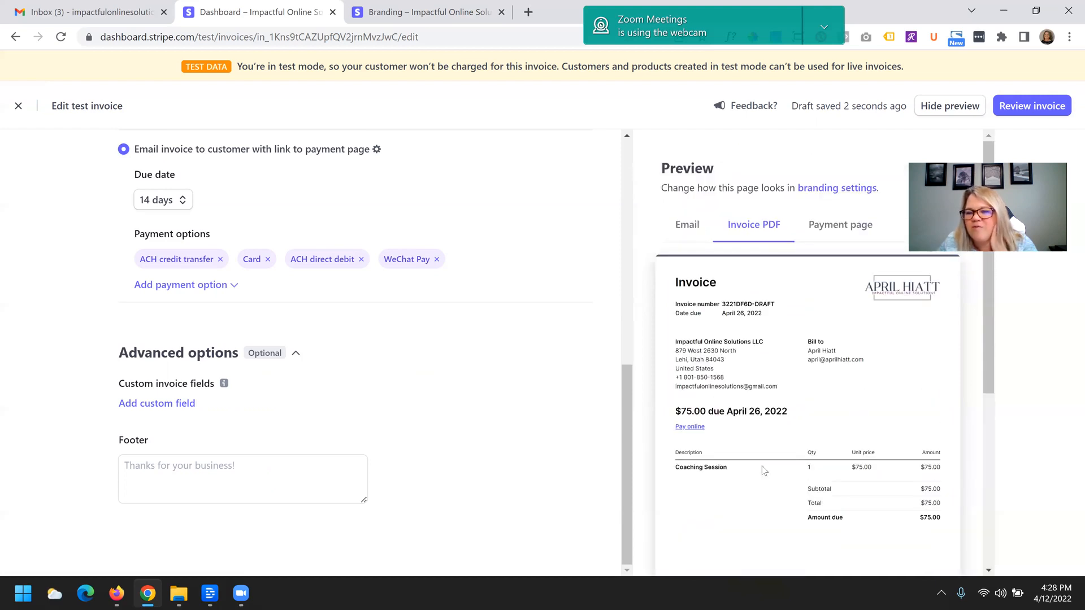
{"action": "scroll", "coordinate": [764, 471], "scroll_direction": "down", "scroll_amount": 5}
{"action": "scroll", "coordinate": [799, 291], "scroll_direction": "up", "scroll_amount": 5}
- Review the payment page preview, then return to the email preview and scroll through it
{"action": "left_click", "coordinate": [841, 226]}
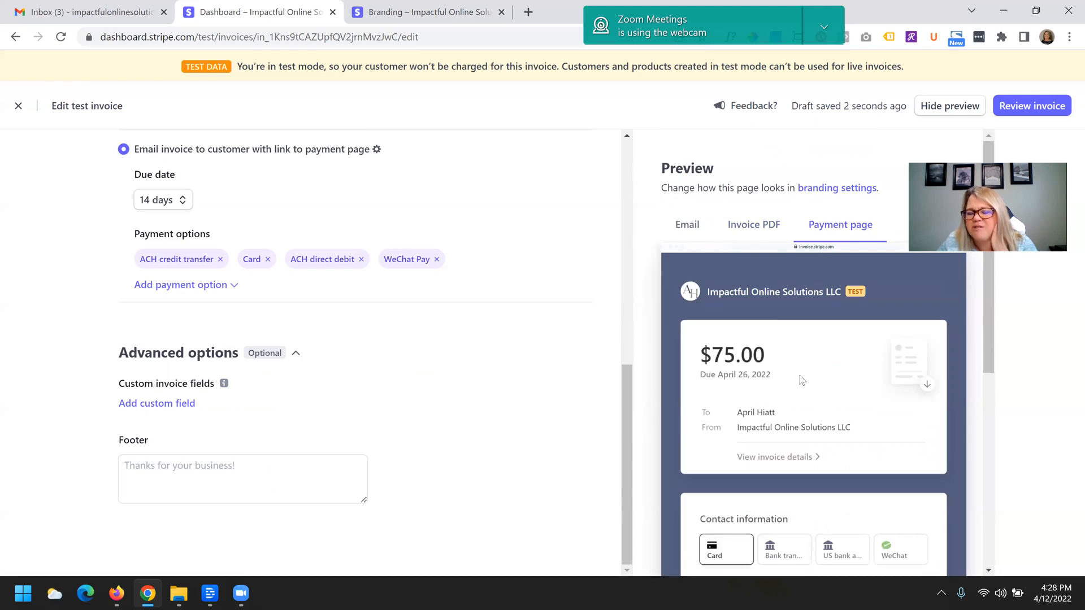
{"action": "scroll", "coordinate": [803, 373], "scroll_direction": "down", "scroll_amount": 4}
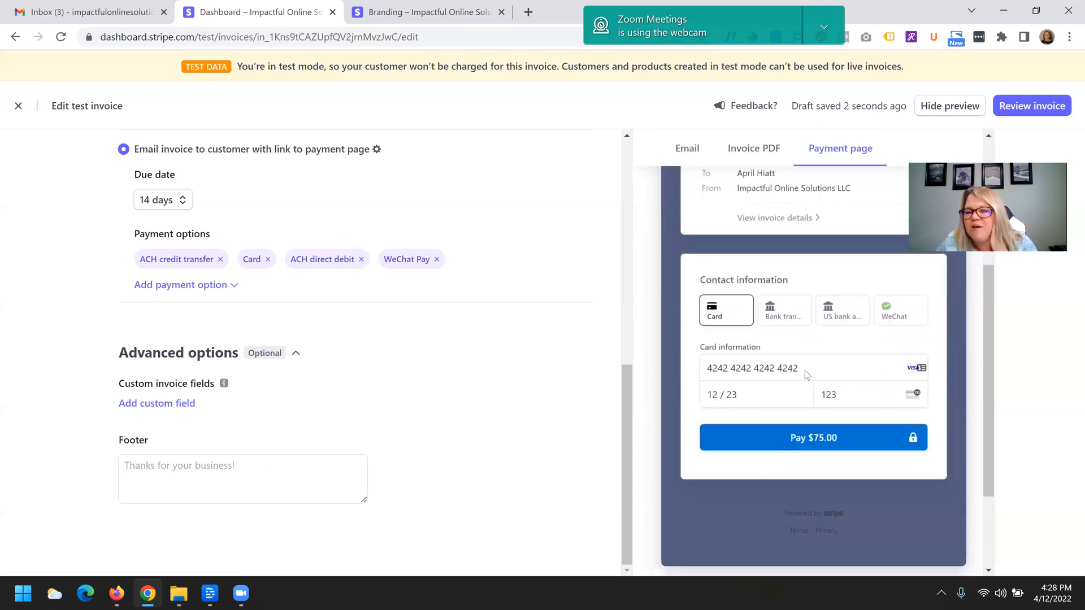
{"action": "scroll", "coordinate": [746, 354], "scroll_direction": "up", "scroll_amount": 1}
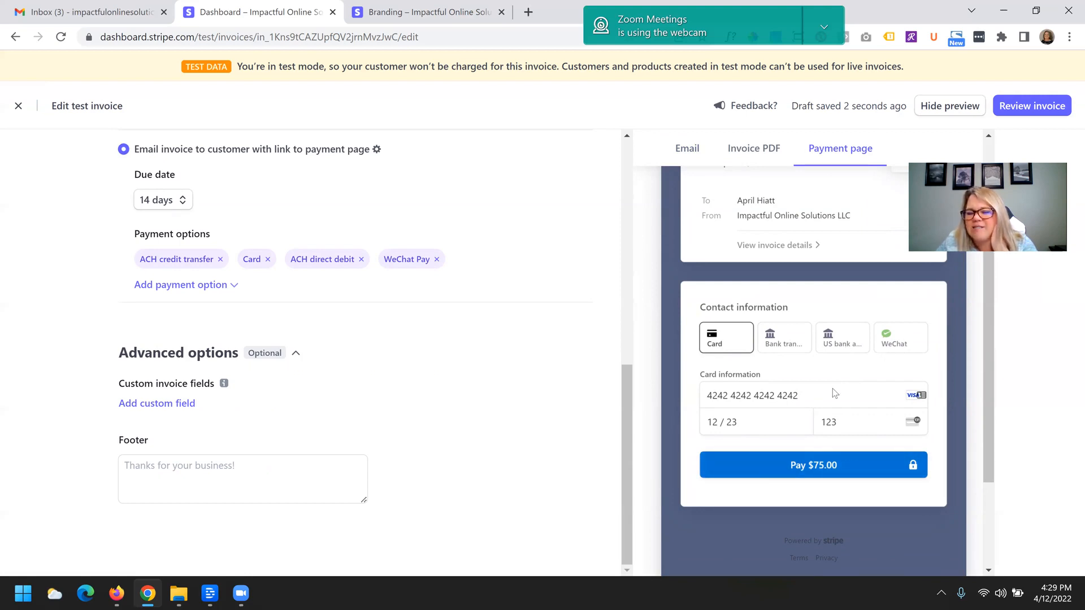
{"action": "scroll", "coordinate": [836, 392], "scroll_direction": "up", "scroll_amount": 4}
{"action": "left_click", "coordinate": [693, 226]}
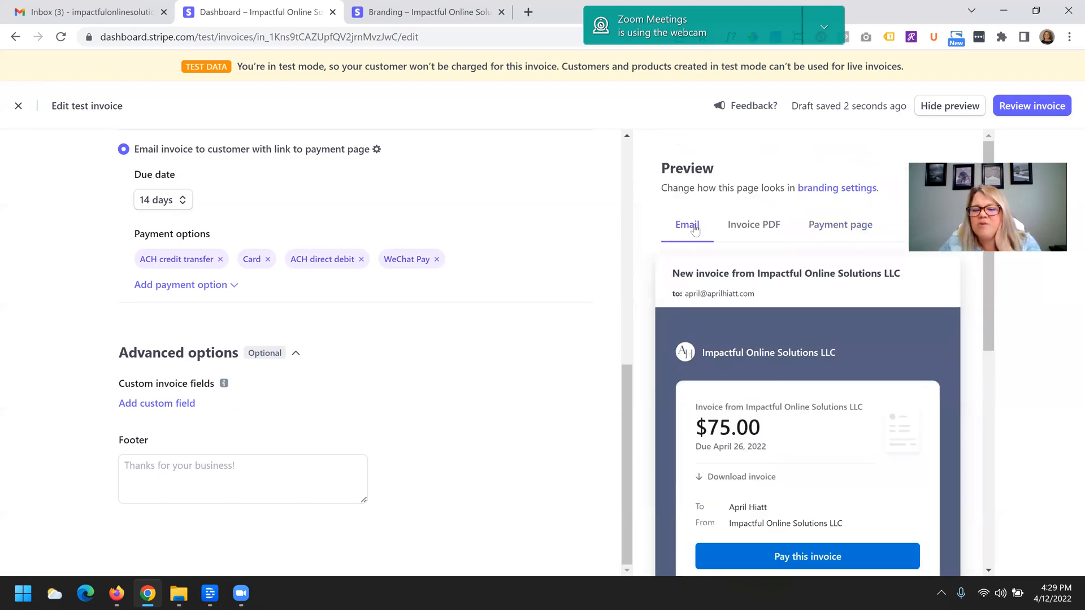
{"action": "scroll", "coordinate": [774, 383], "scroll_direction": "down", "scroll_amount": 1}
{"action": "scroll", "coordinate": [773, 383], "scroll_direction": "down", "scroll_amount": 5}
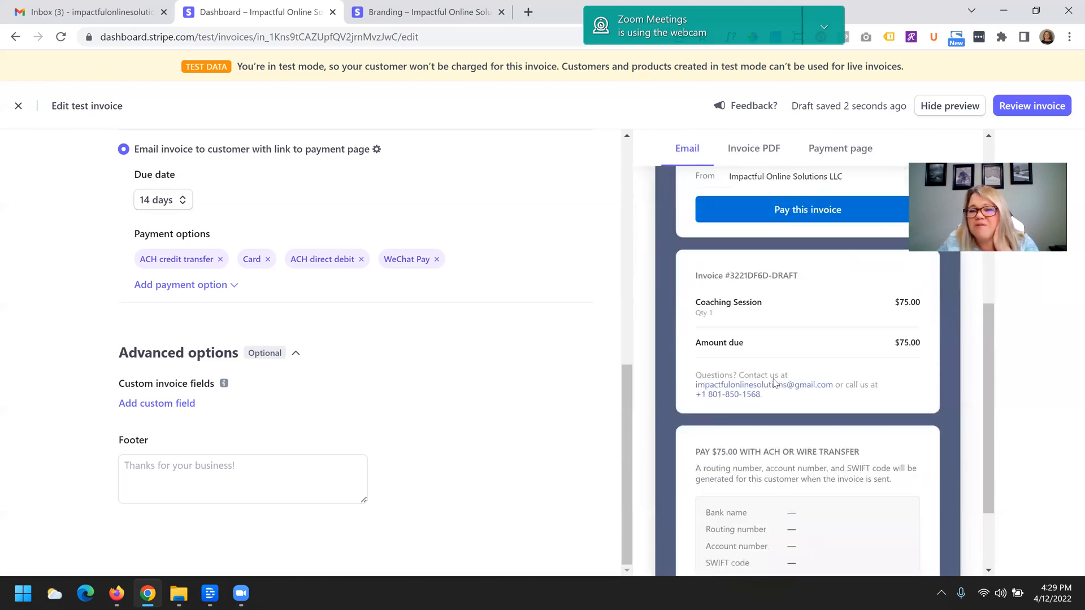
{"action": "scroll", "coordinate": [773, 383], "scroll_direction": "up", "scroll_amount": 6}
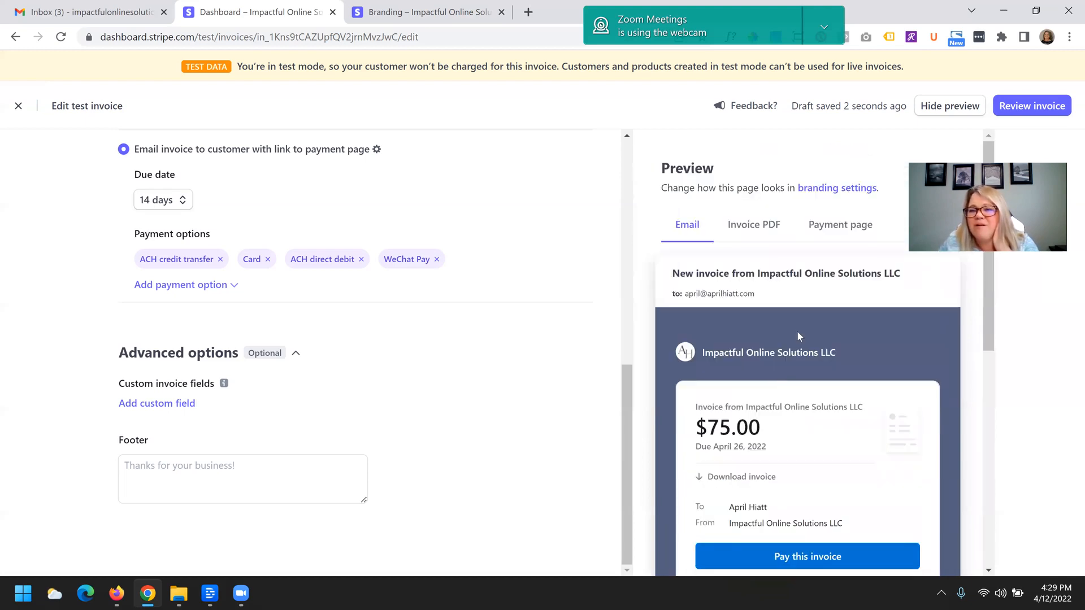
- Review the invoice and send it to the customer
{"action": "left_click", "coordinate": [1043, 107]}
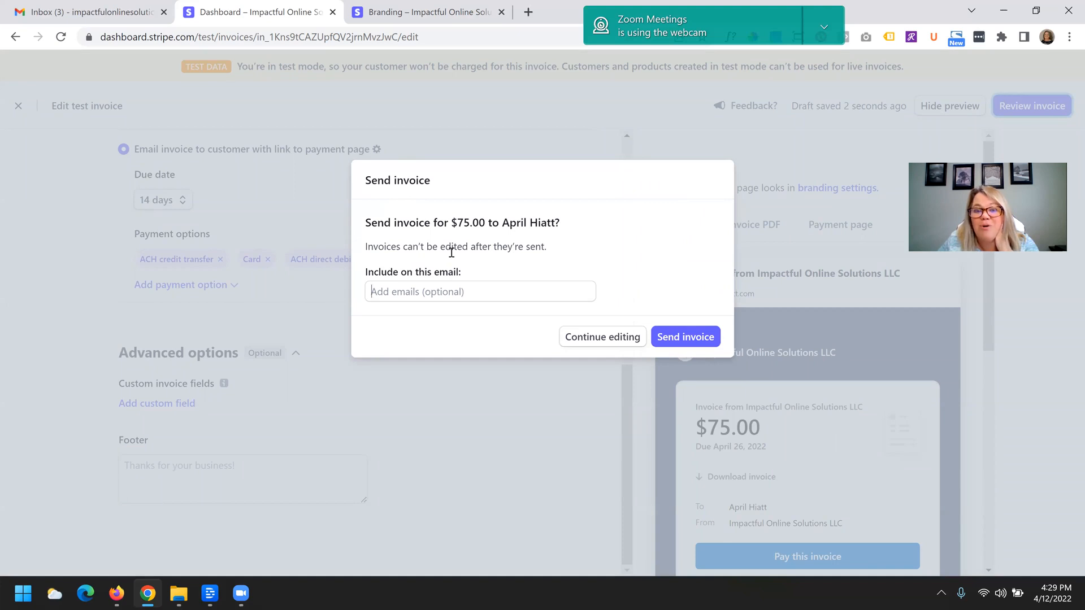
{"action": "left_click", "coordinate": [678, 338]}
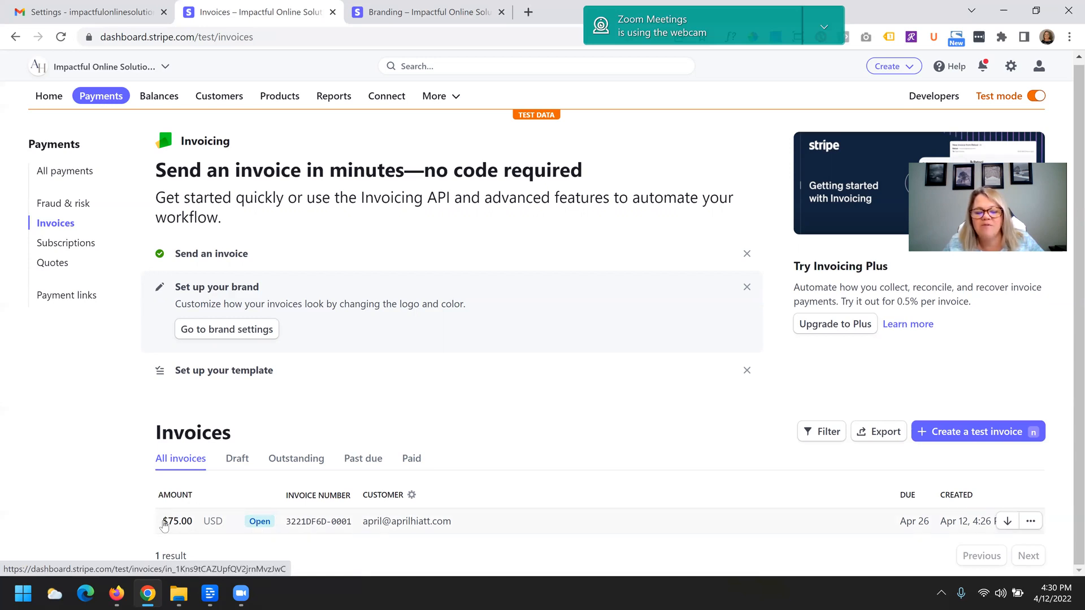
- Open the sent invoice email, download the invoice PDF and view it in Acrobat Reader before returning to the browser
{"action": "left_click", "coordinate": [402, 532]}
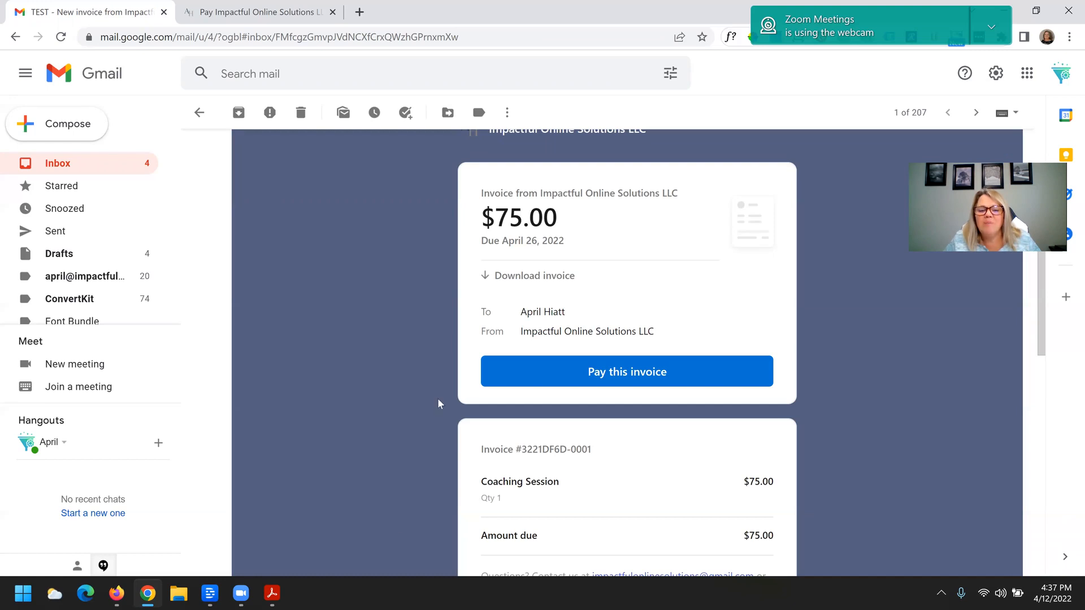
{"action": "scroll", "coordinate": [388, 367], "scroll_direction": "up", "scroll_amount": 3}
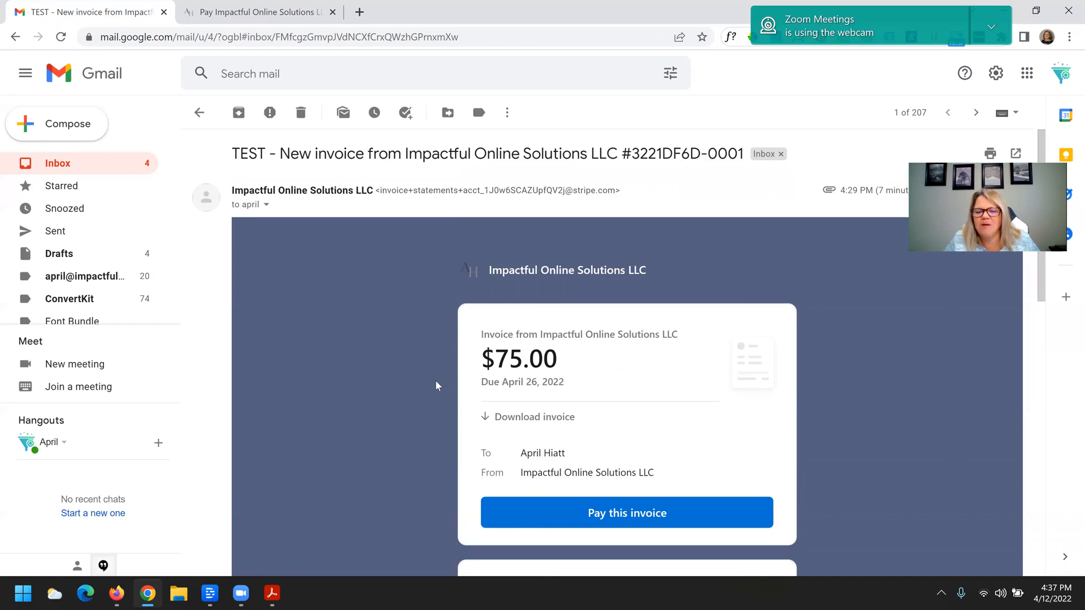
{"action": "scroll", "coordinate": [435, 386], "scroll_direction": "down", "scroll_amount": 1}
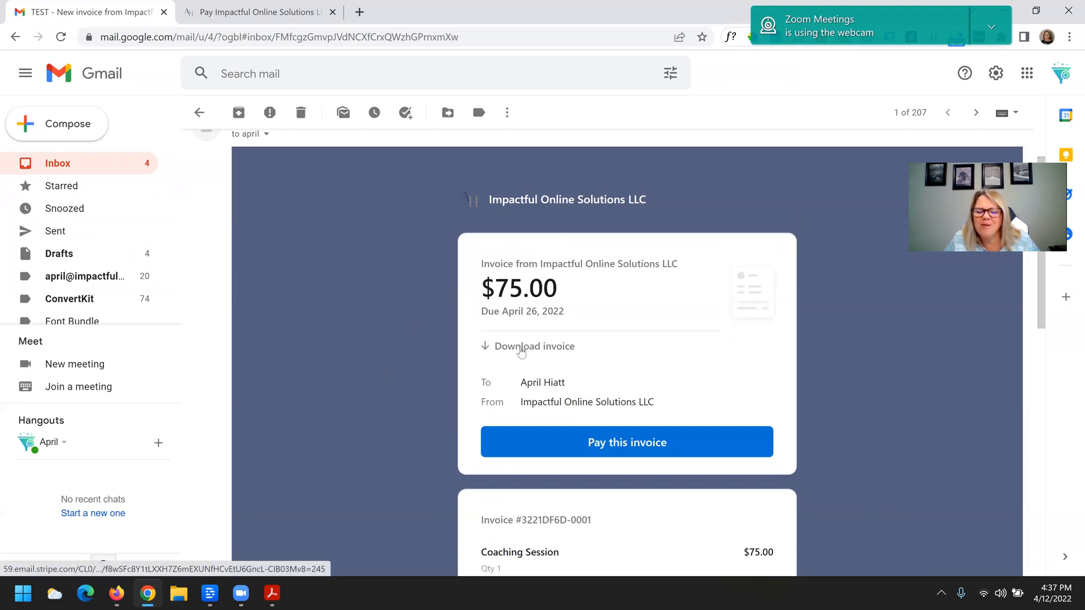
{"action": "left_click", "coordinate": [520, 351]}
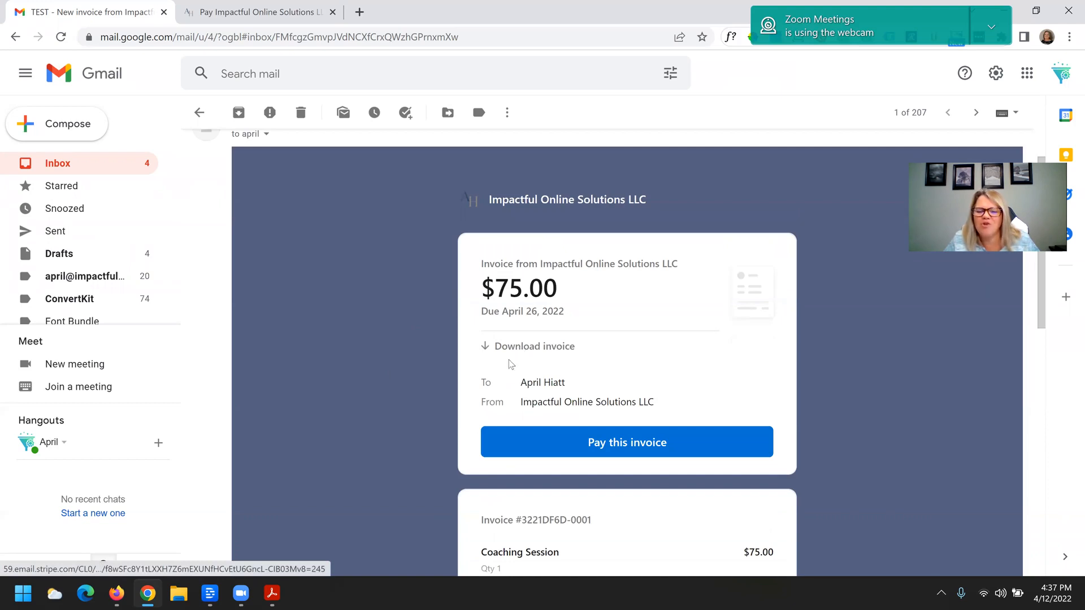
{"action": "left_click", "coordinate": [277, 595]}
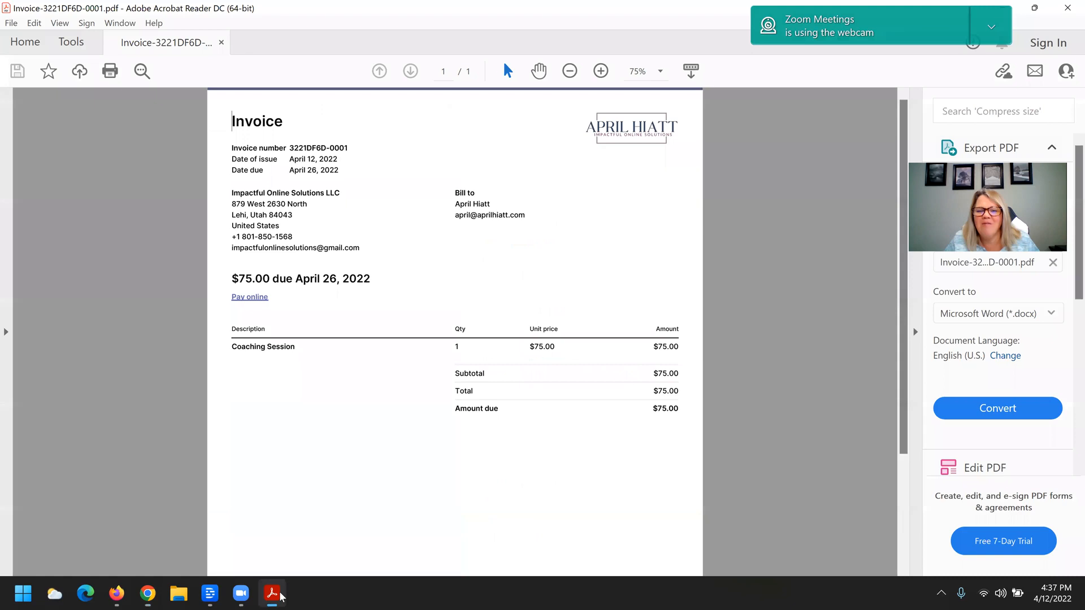
{"action": "left_click", "coordinate": [147, 594]}
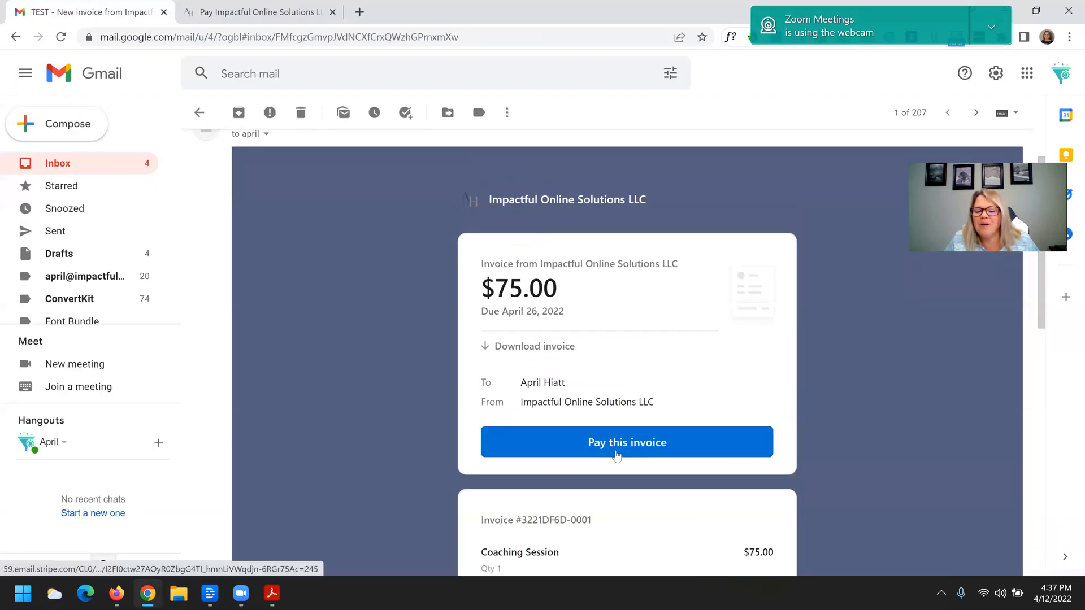
- Switch to the invoice payment page tab and examine the bank transfer, US bank account and WeChat payment options
{"action": "scroll", "coordinate": [616, 455], "scroll_direction": "down", "scroll_amount": 3}
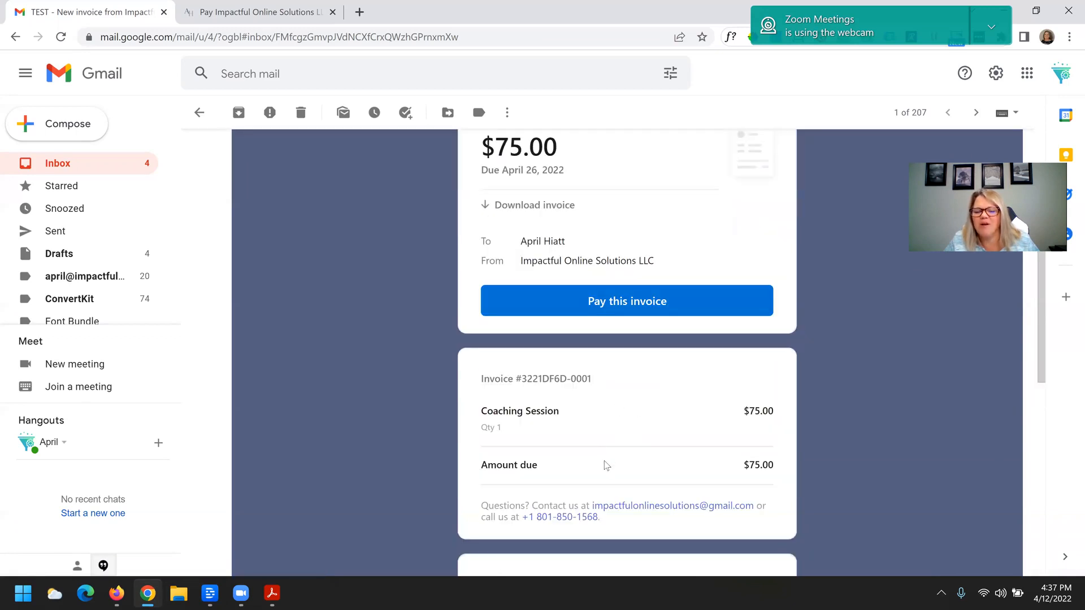
{"action": "scroll", "coordinate": [605, 467], "scroll_direction": "up", "scroll_amount": 1}
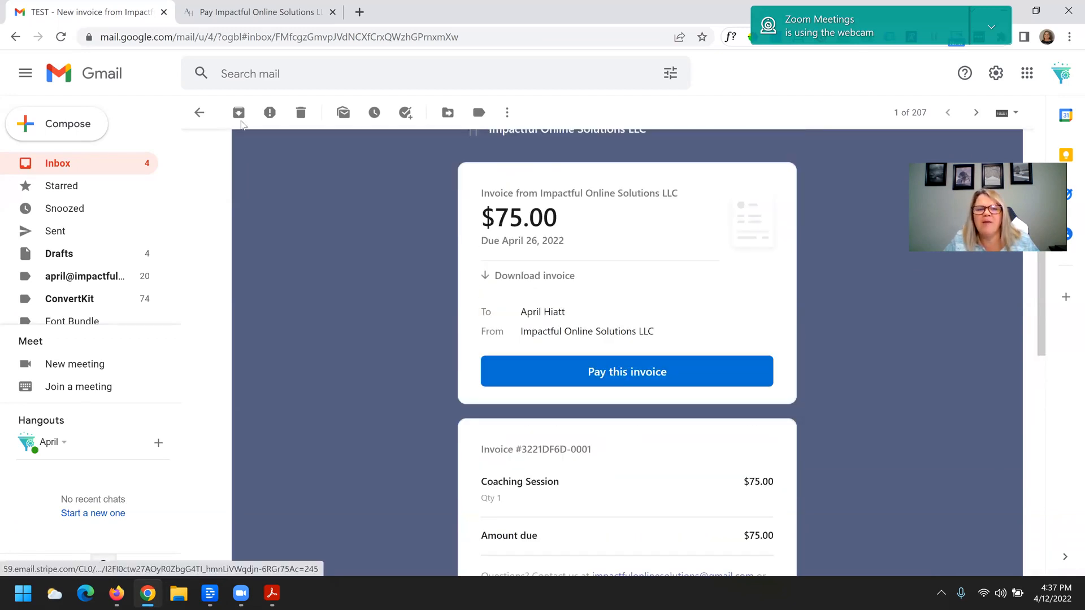
{"action": "left_click", "coordinate": [244, 7]}
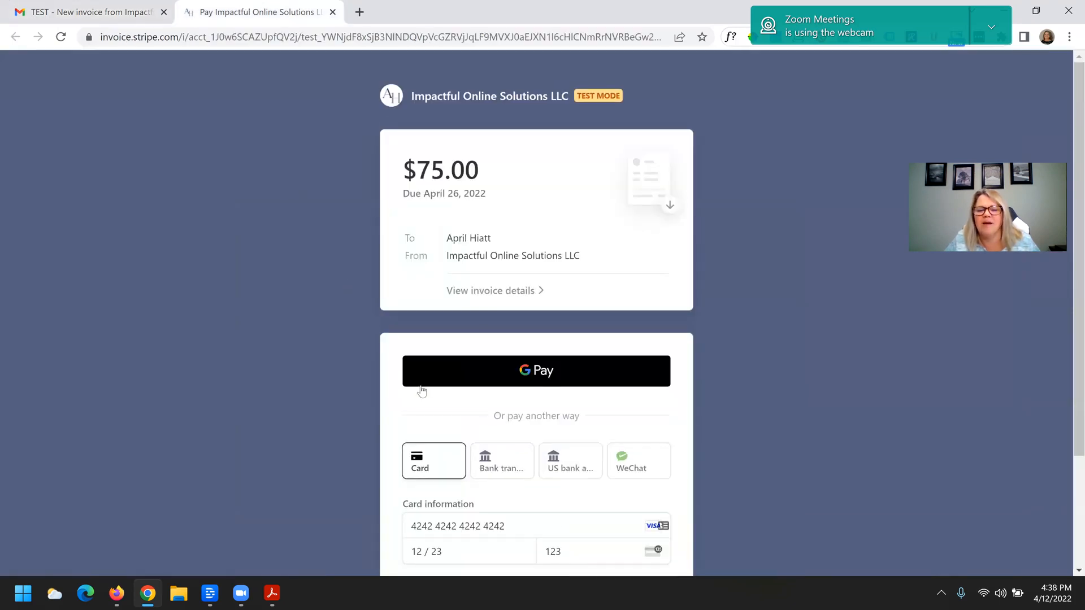
{"action": "scroll", "coordinate": [323, 408], "scroll_direction": "down", "scroll_amount": 1}
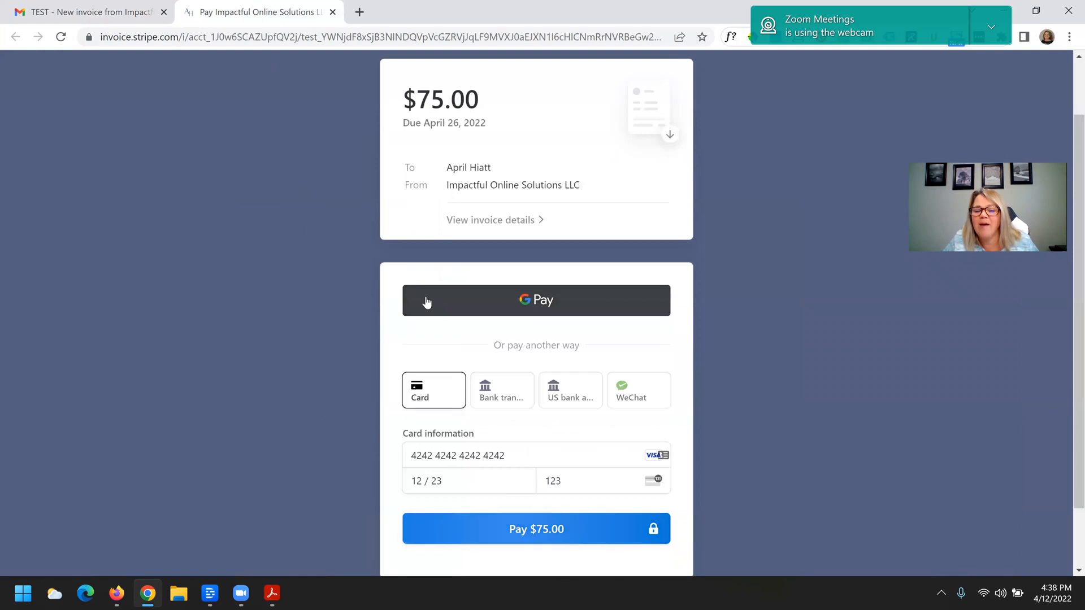
{"action": "scroll", "coordinate": [418, 334], "scroll_direction": "down", "scroll_amount": 1}
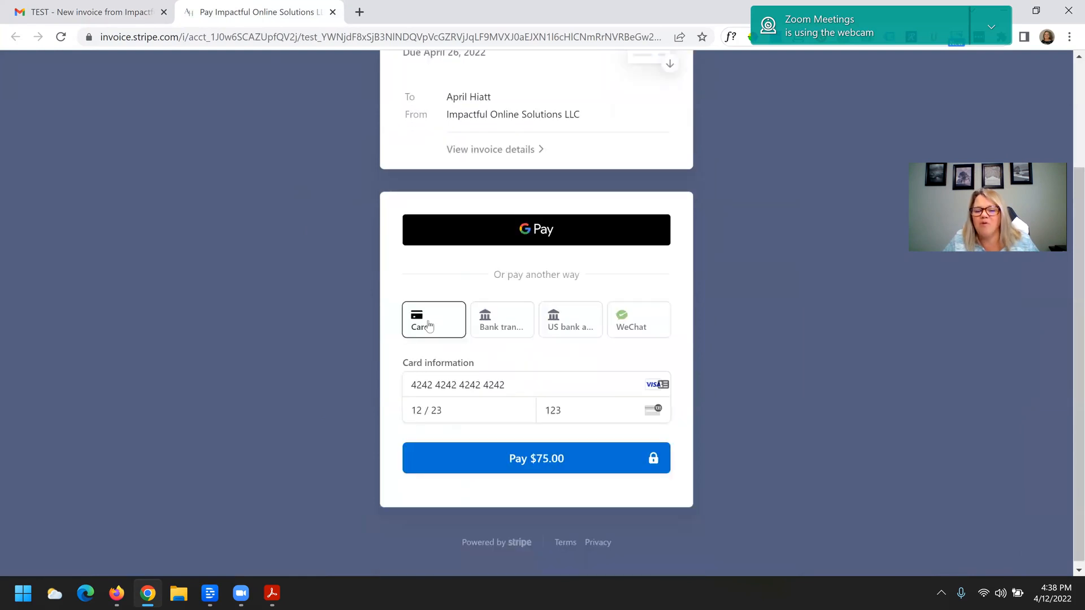
{"action": "left_click", "coordinate": [504, 332]}
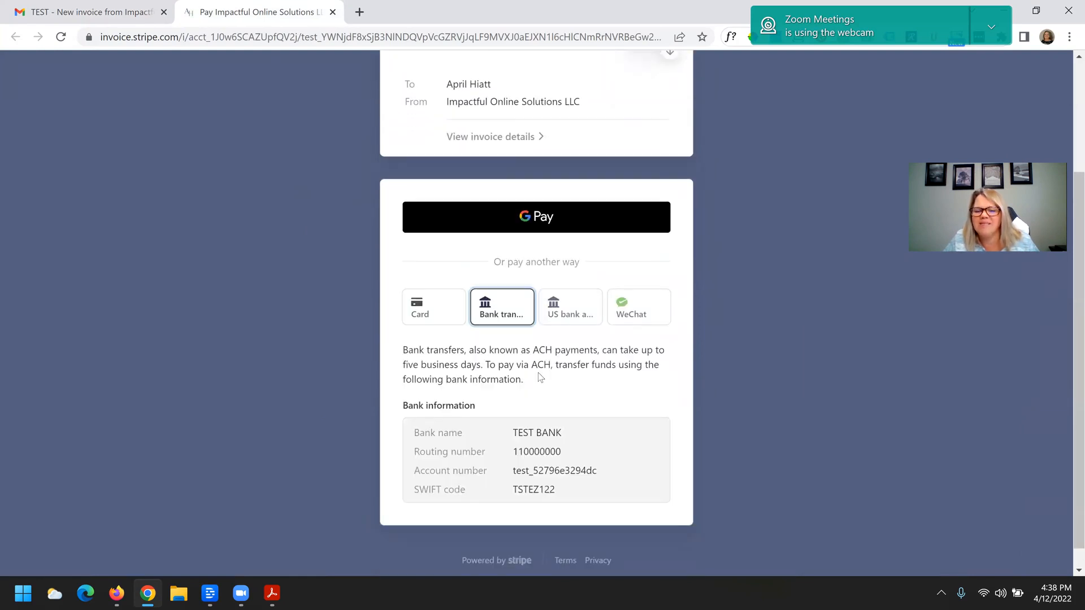
{"action": "left_click", "coordinate": [576, 317]}
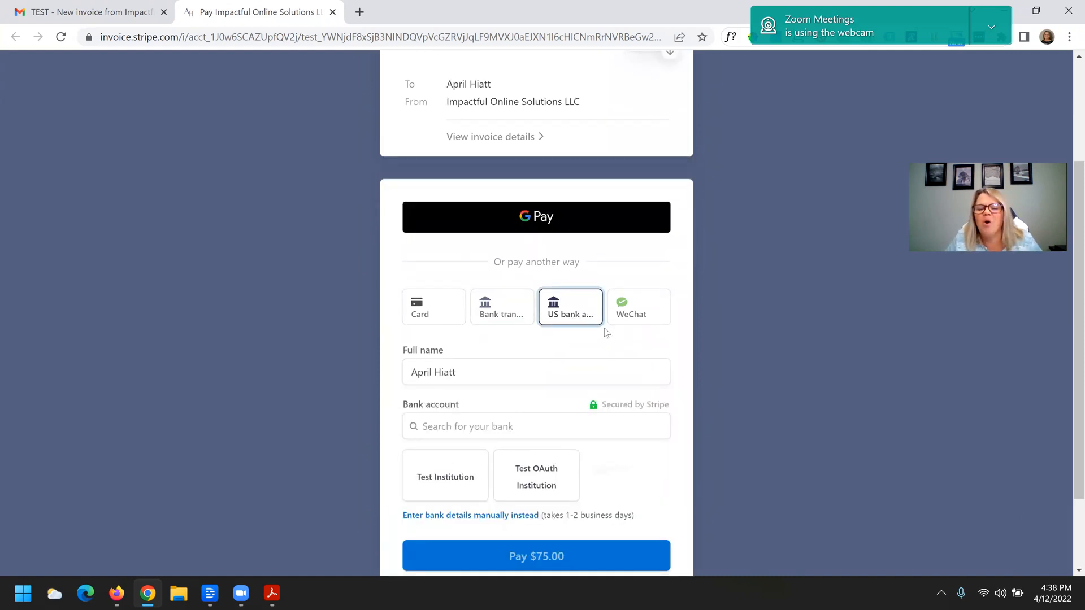
{"action": "left_click", "coordinate": [643, 319]}
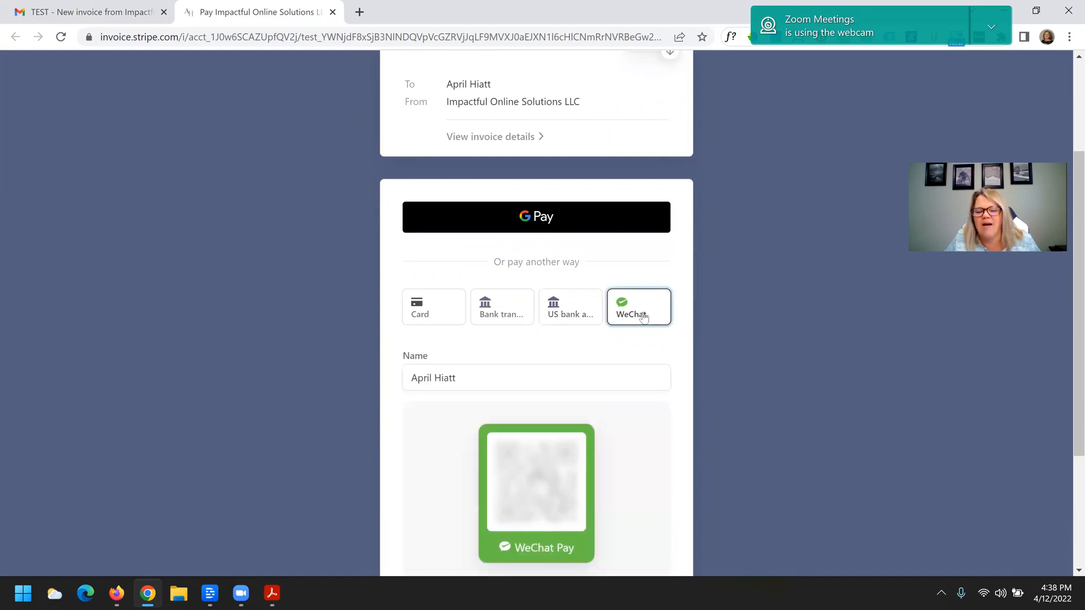
- Select card payment and pay the $75.00 invoice with the prefilled test card
{"action": "left_click", "coordinate": [431, 317]}
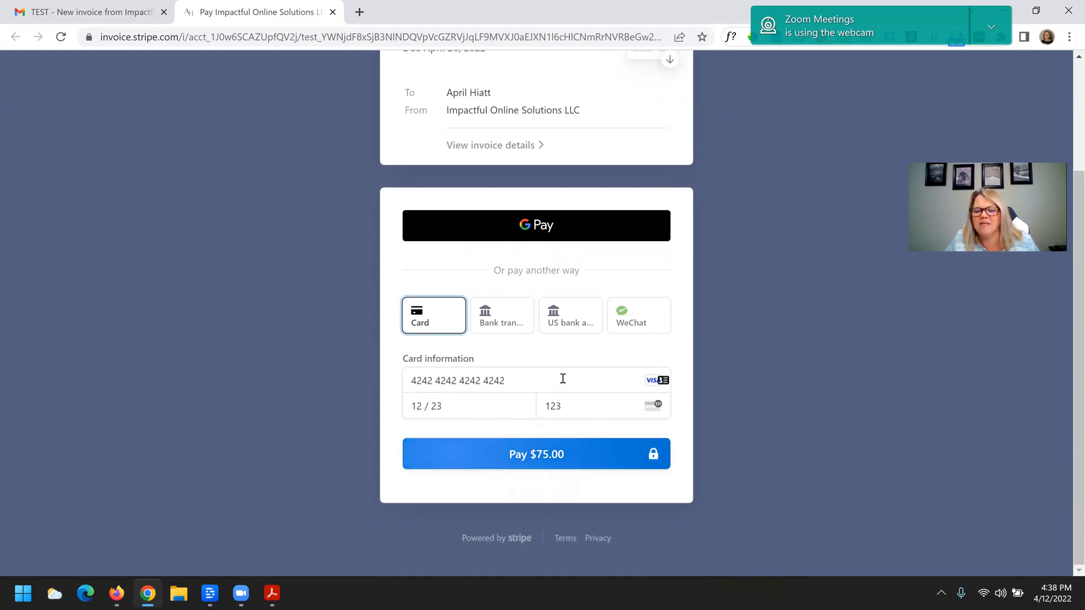
{"action": "left_click", "coordinate": [540, 459]}
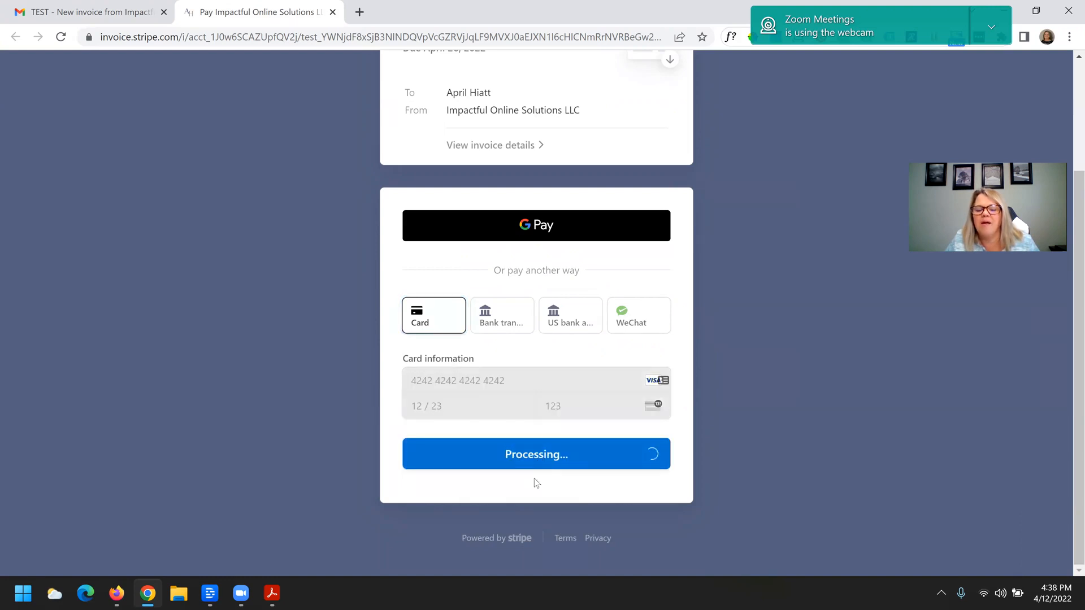